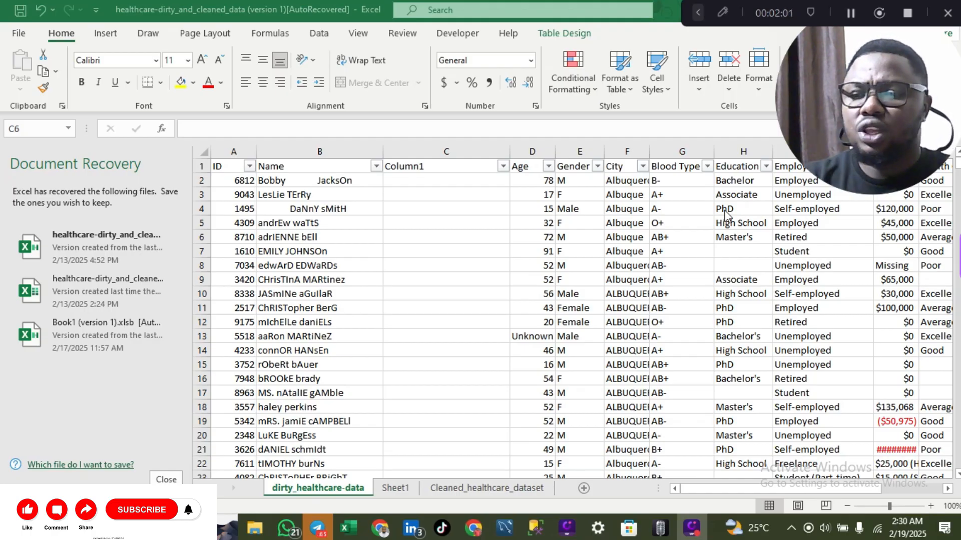
Rename the Column1 header in C1 to "Trimmed Name".
click(443, 160)
click(443, 167)
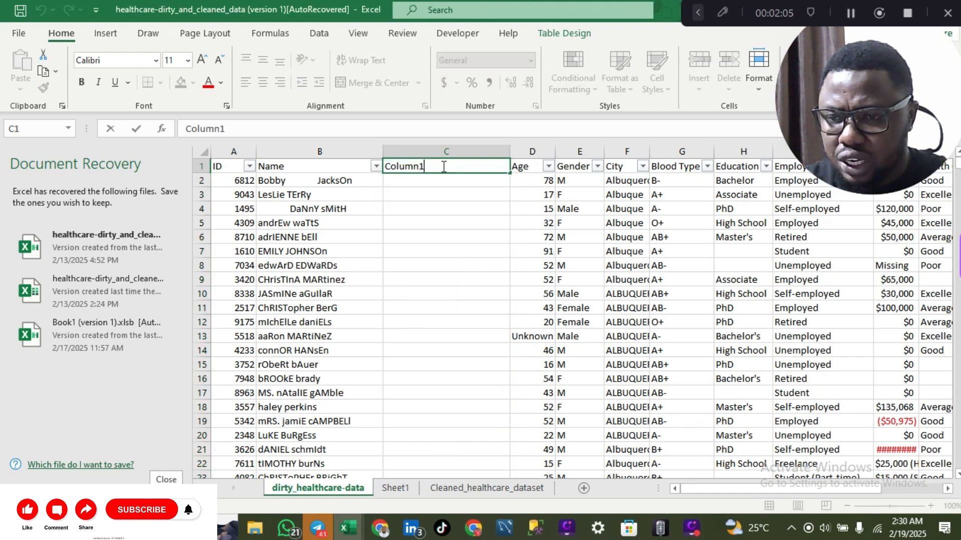
text(Co)
key(BackSpace)
key(BackSpace)
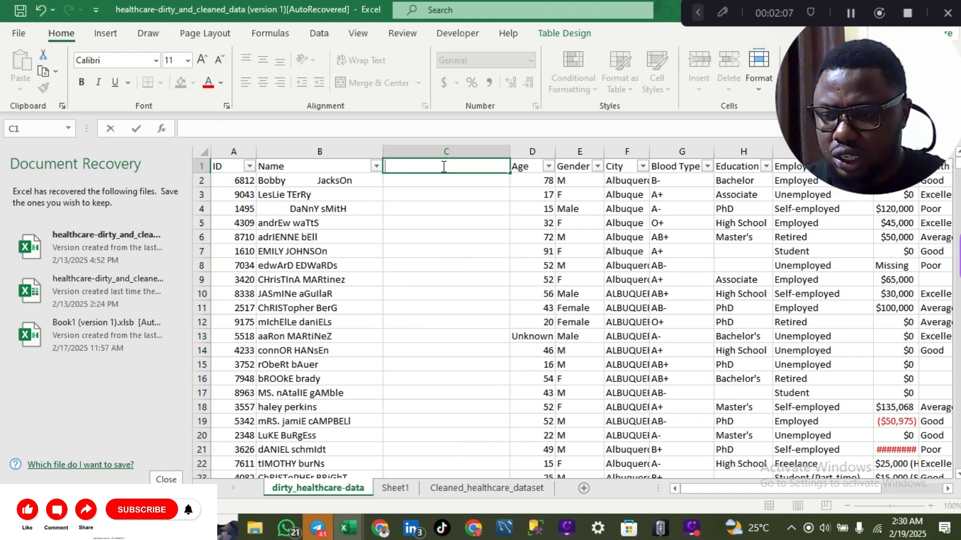
text(Trimmr)
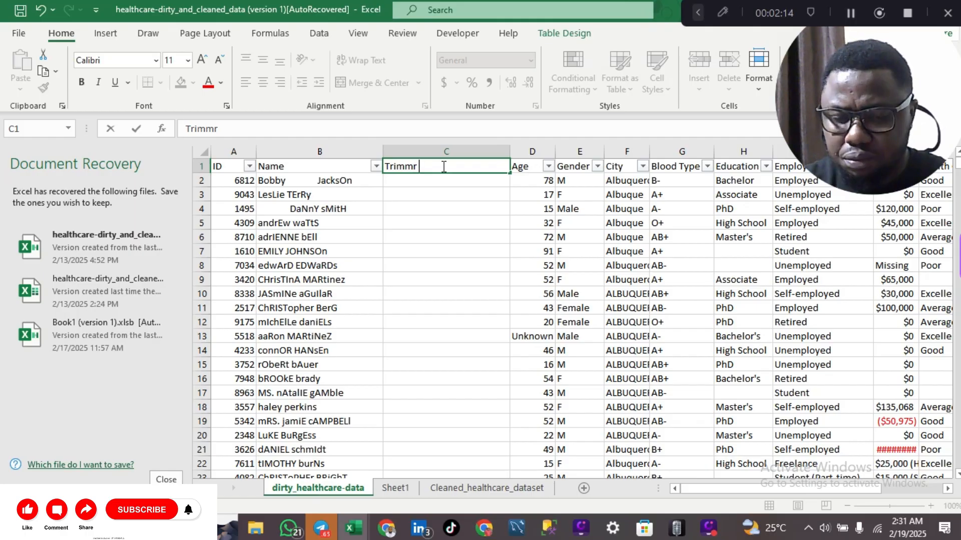
key(BackSpace)
text(ed)
key(BackSpace)
key(BackSpace)
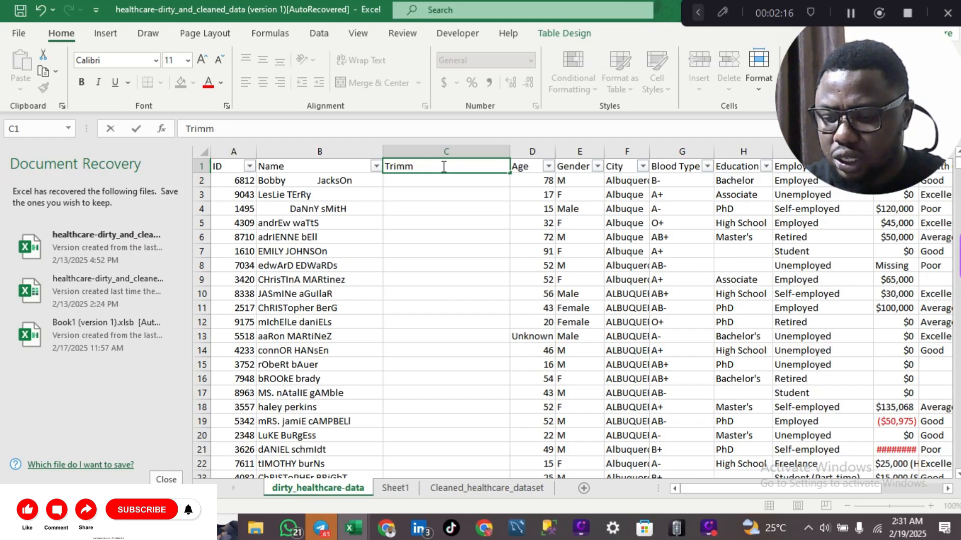
text(ed Name)
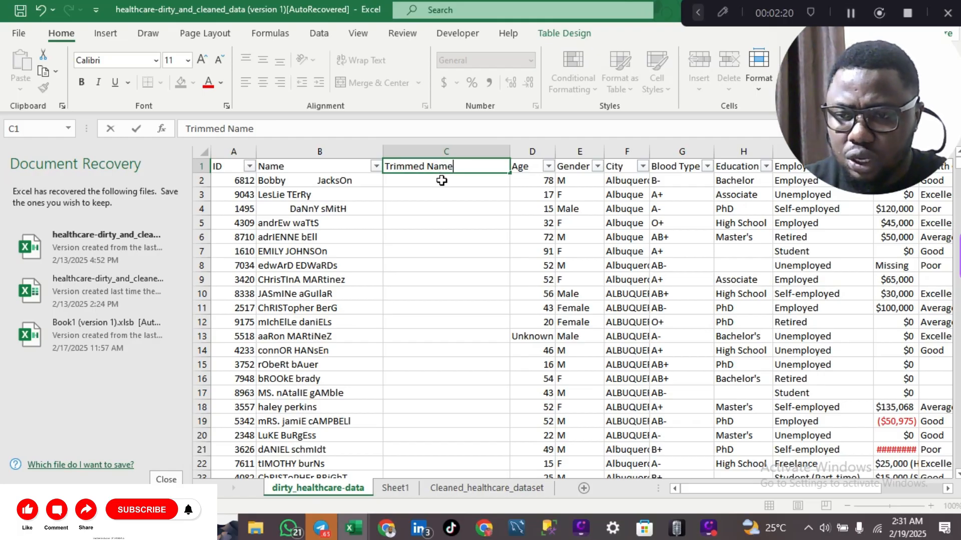
click(441, 180)
text(=)
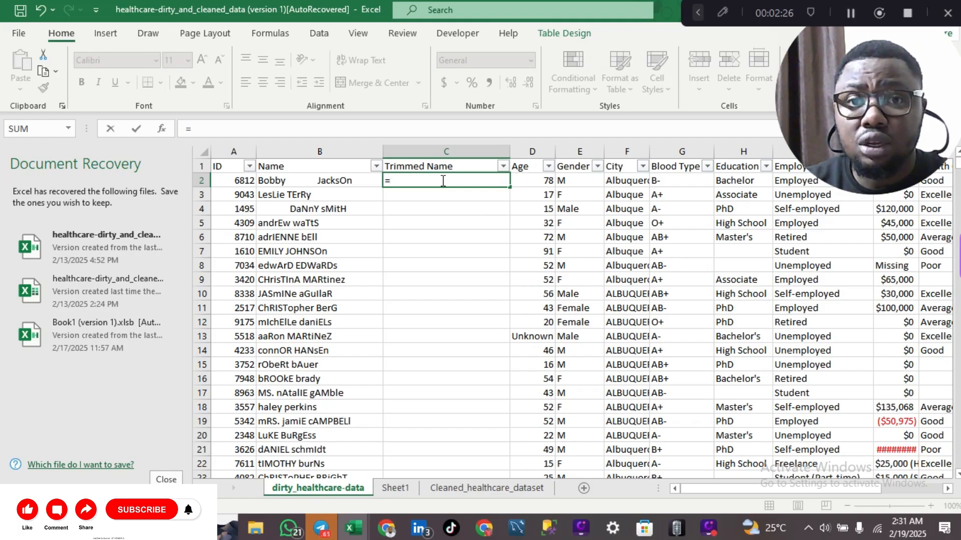
text(trim)
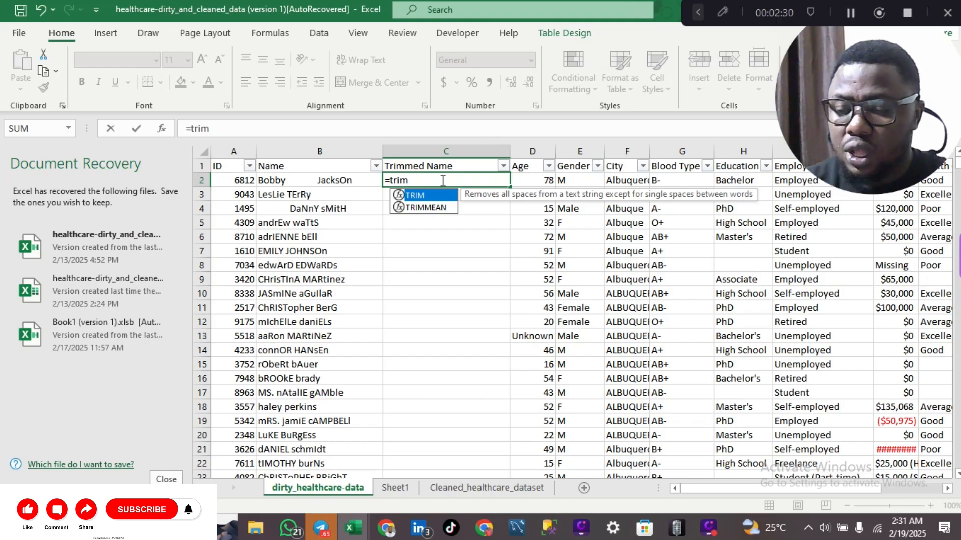
key(Tab)
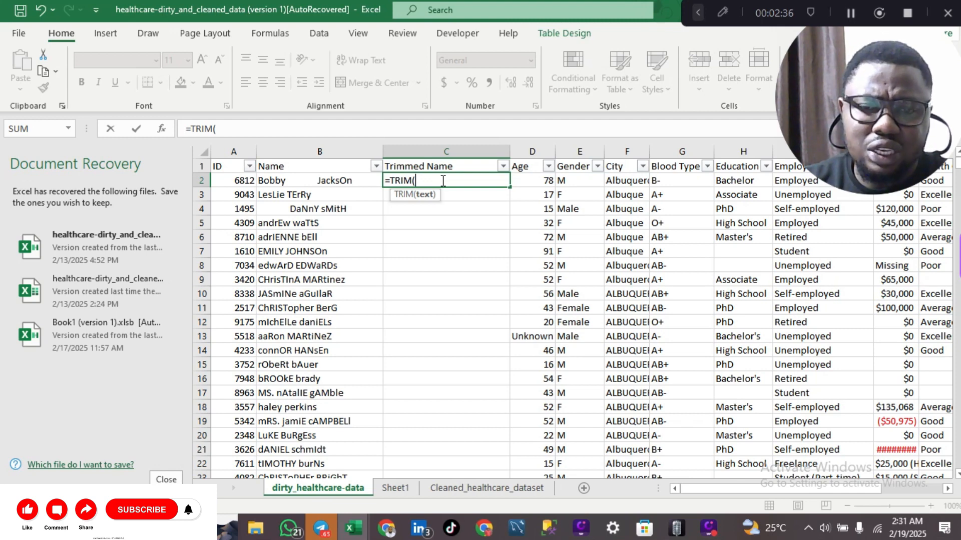
click(355, 180)
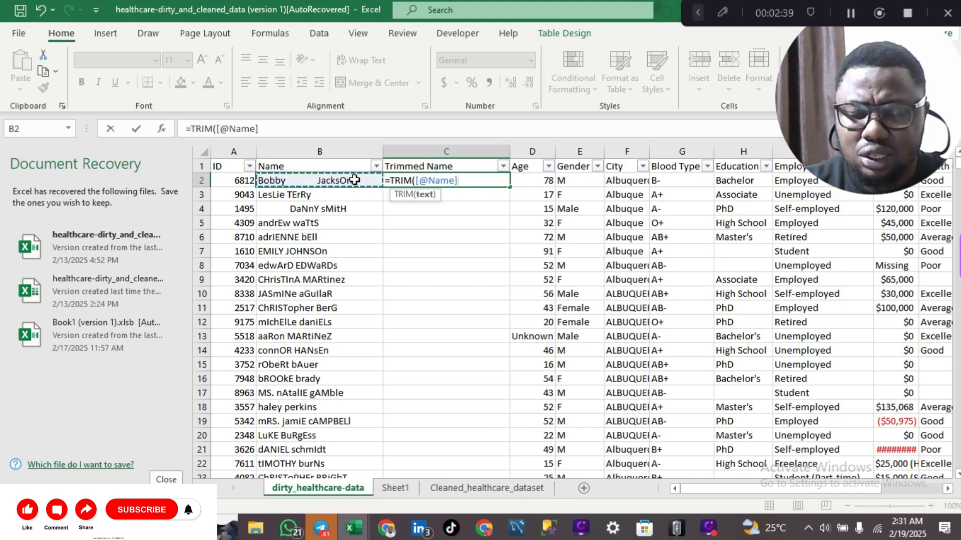
text())
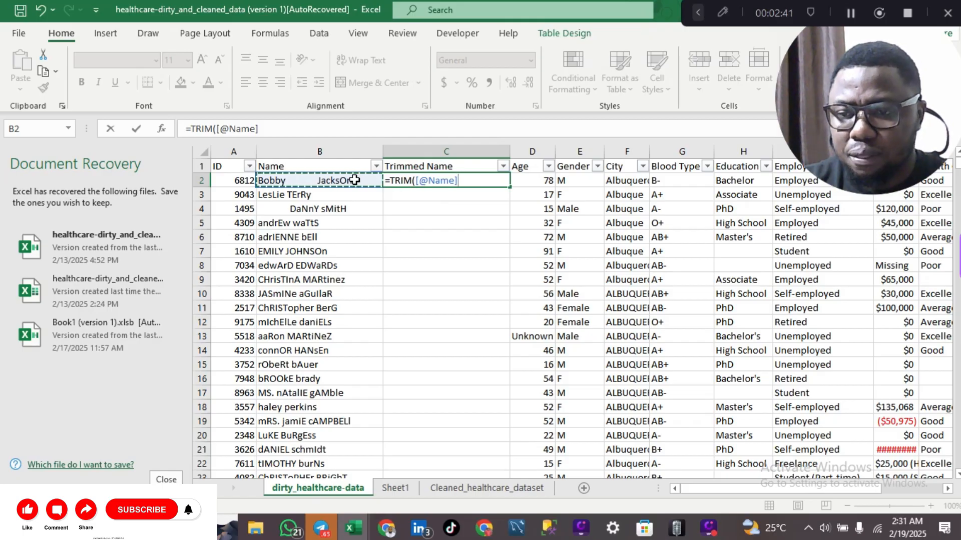
key(Return)
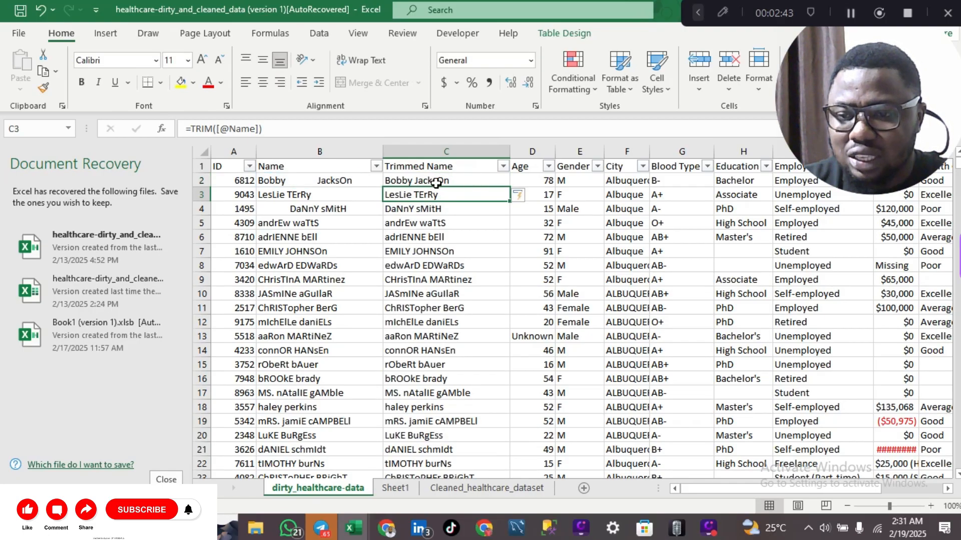
click(300, 182)
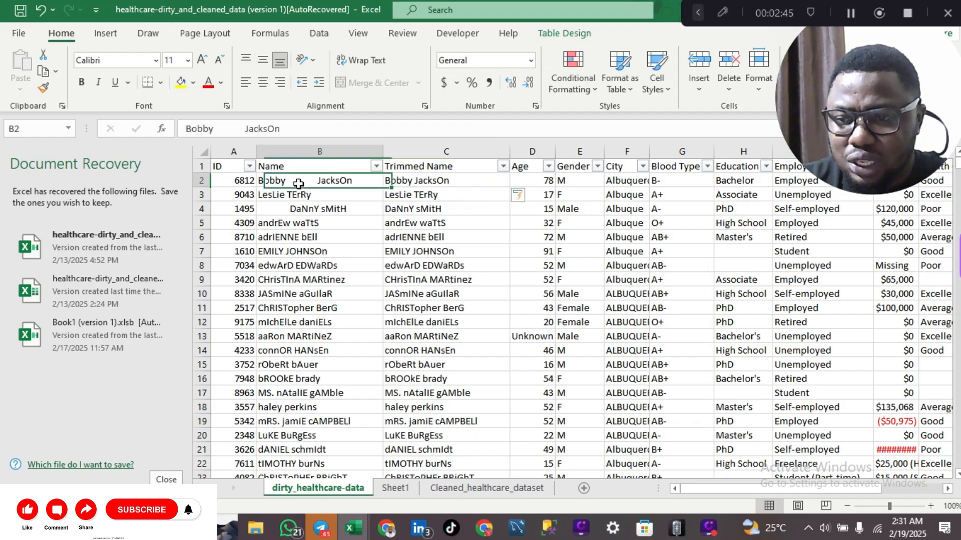
click(282, 208)
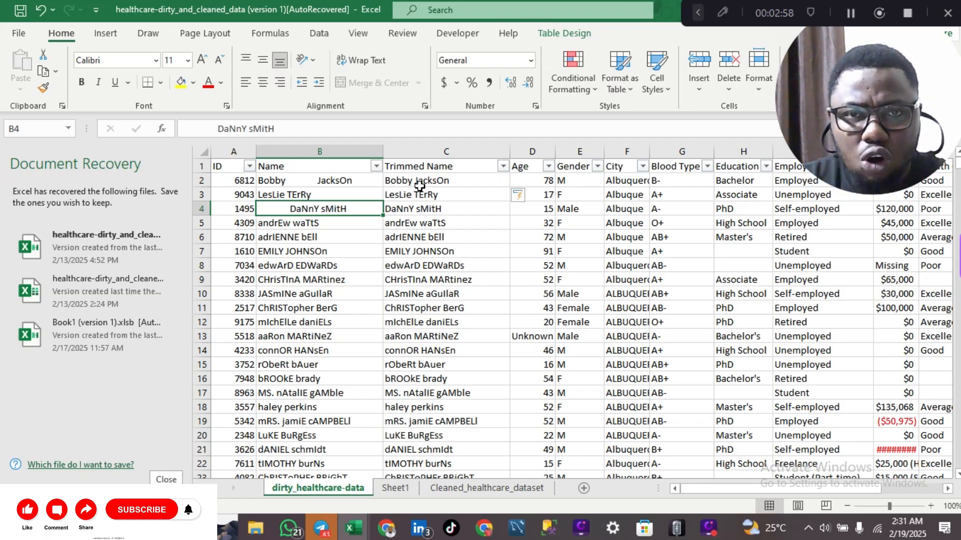
Insert a blank table column between Name and Trimmed Name, and autofit the widths of those two name columns.
right_click(383, 156)
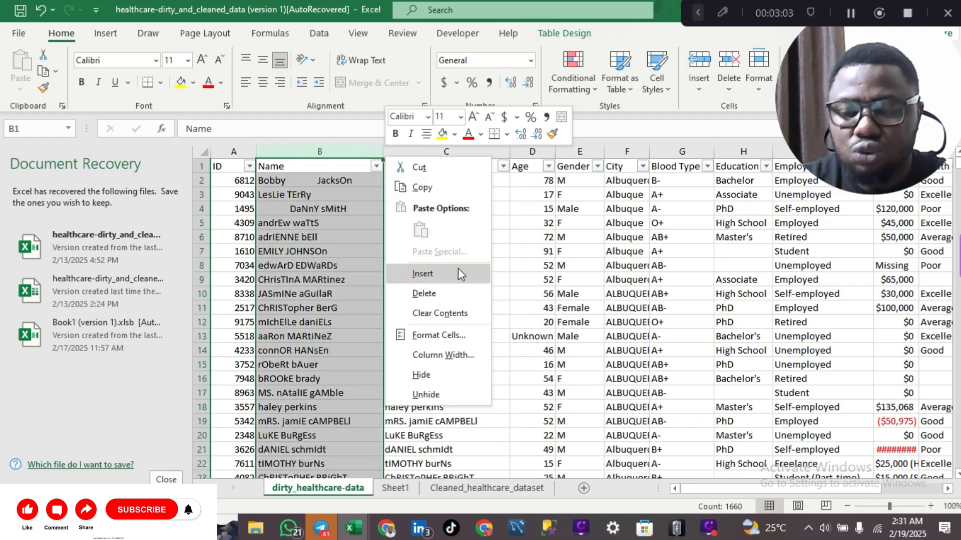
click(458, 271)
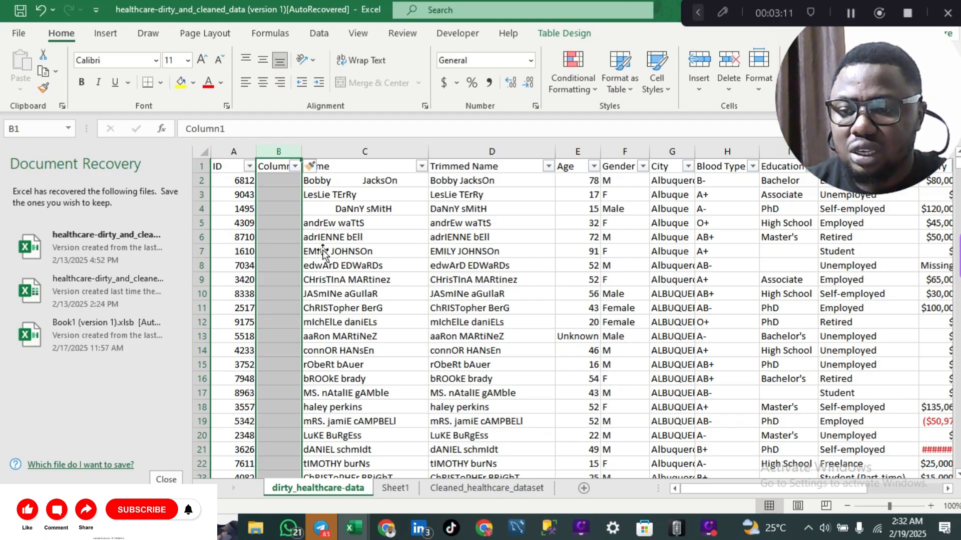
drag(323, 253, 445, 256)
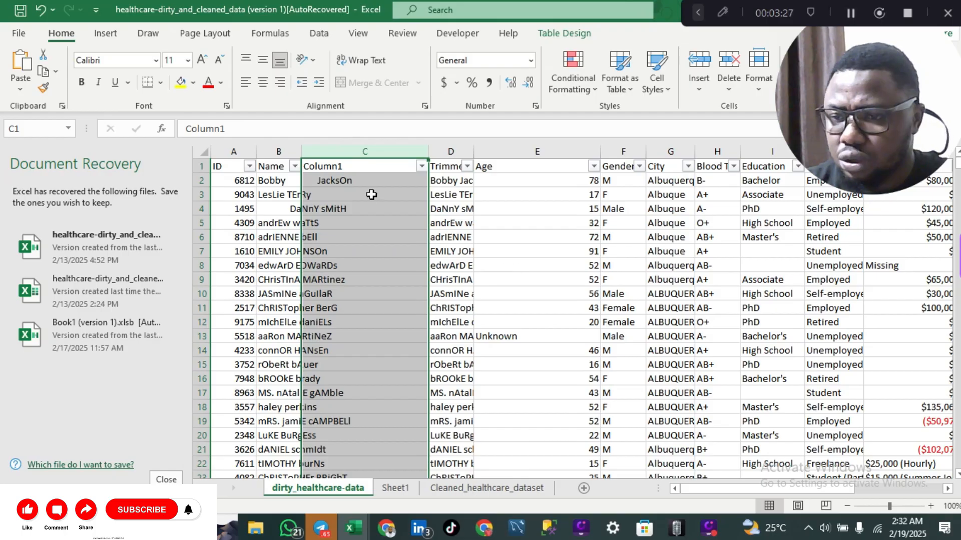
double_click(303, 156)
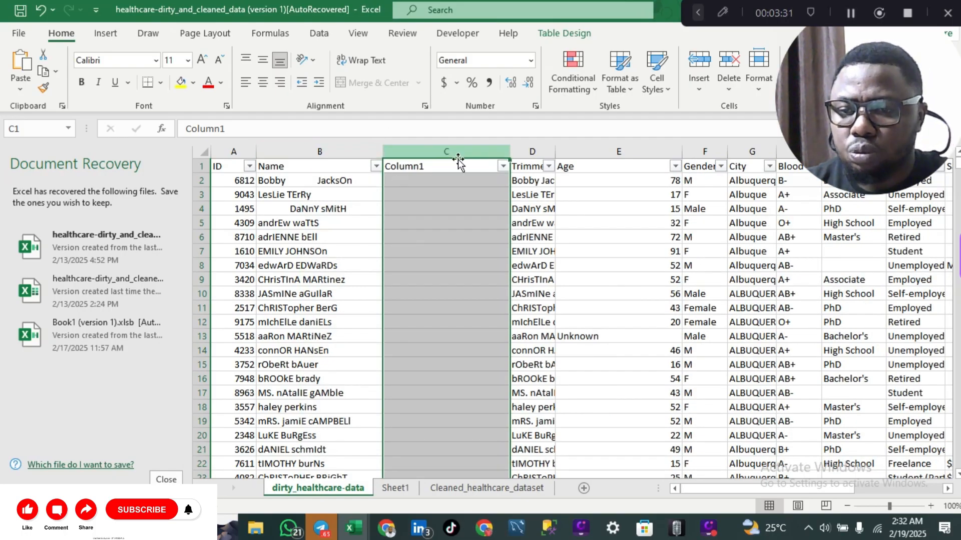
double_click(554, 151)
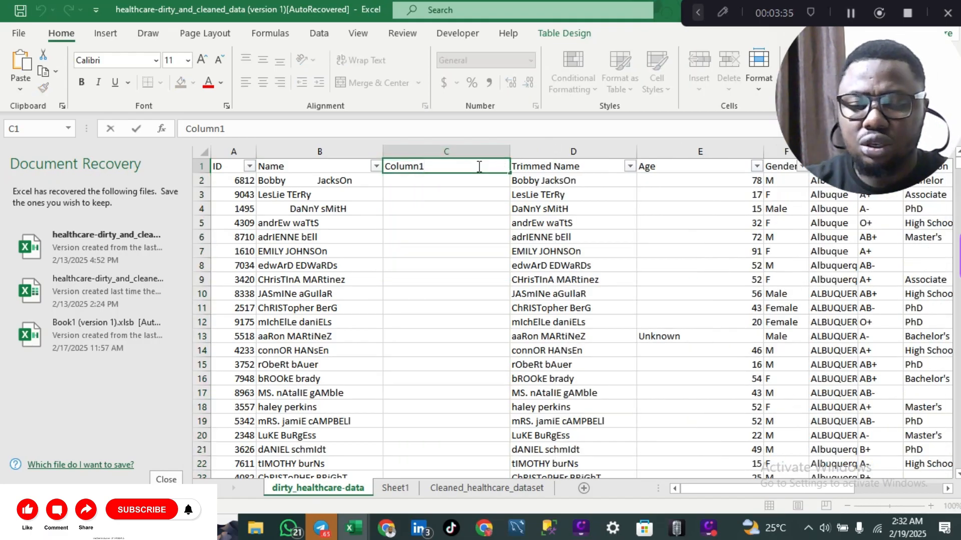
Rename the header of the new blank column in C1 to "Proper name".
key(BackSpace)
key(BackSpace)
key(BackSpace)
key(BackSpace)
key(BackSpace)
key(BackSpace)
key(BackSpace)
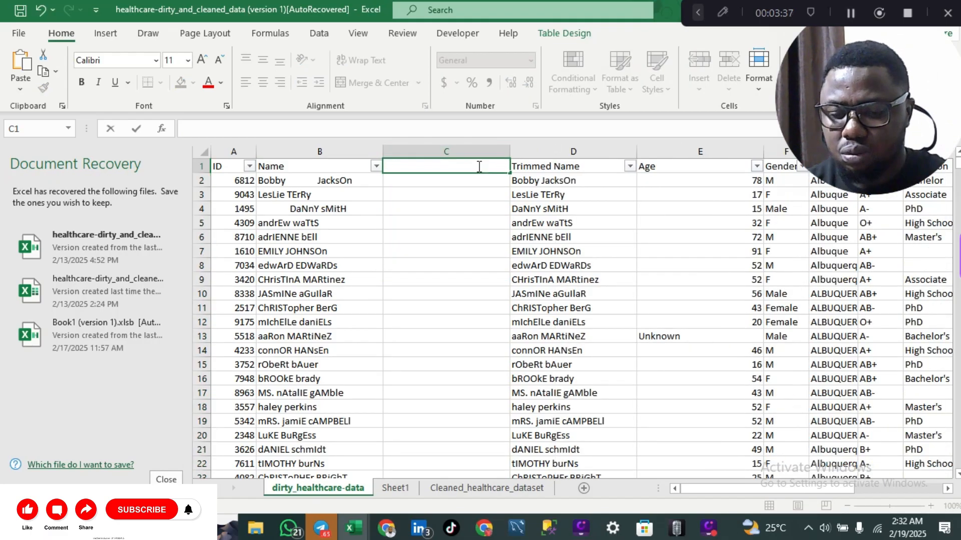
text(Prope)
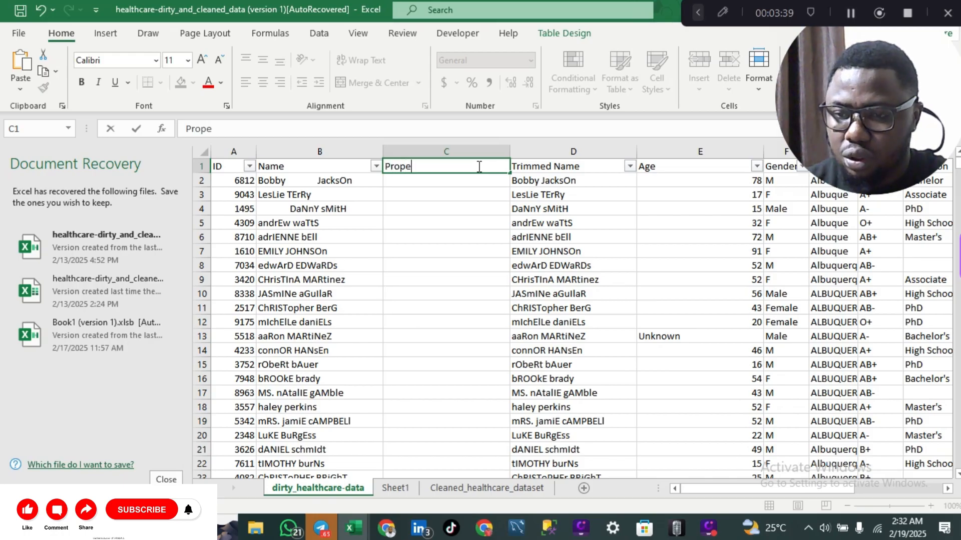
text(r name)
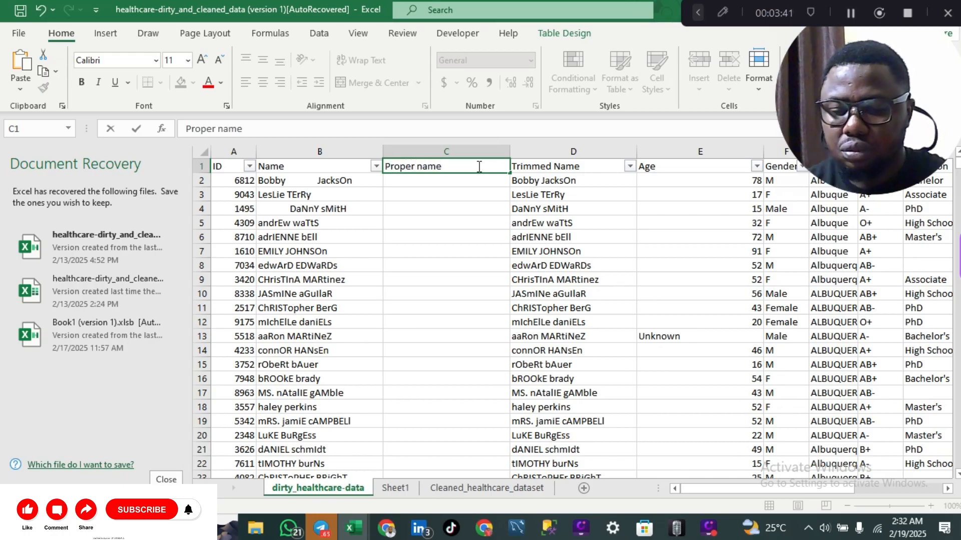
key(Return)
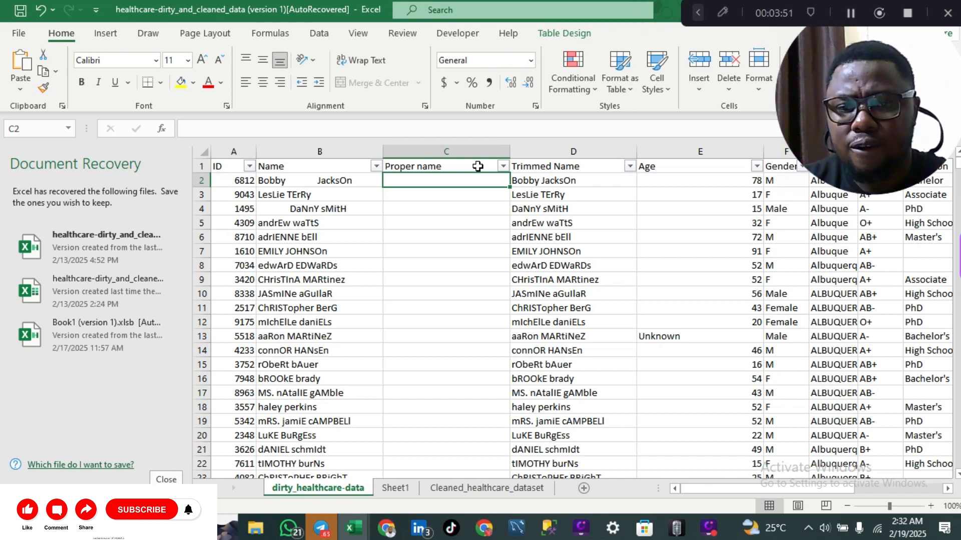
click(292, 180)
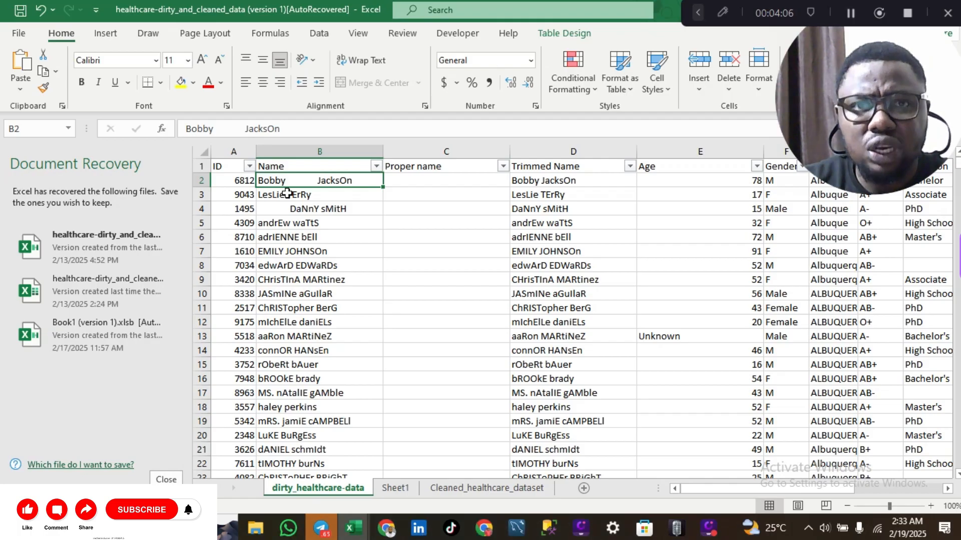
click(431, 179)
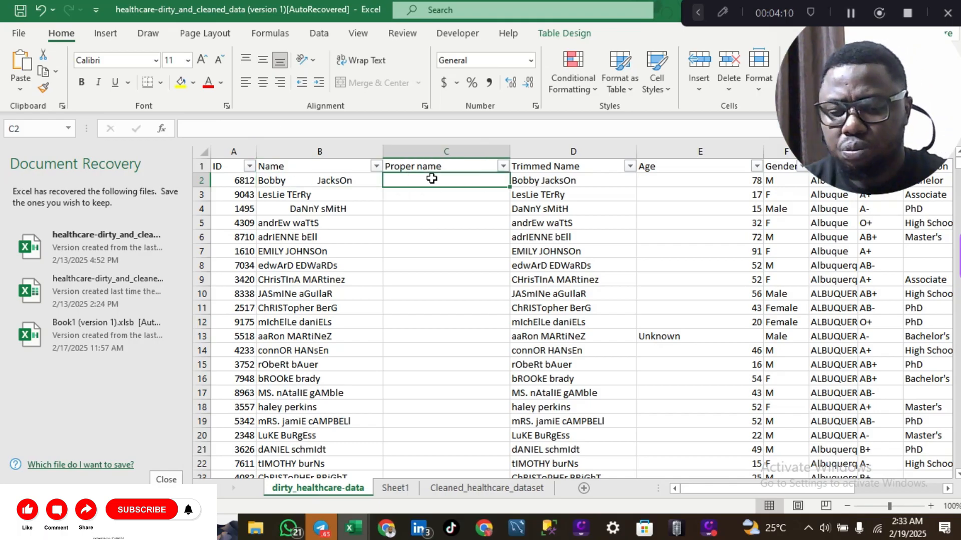
text(=prop)
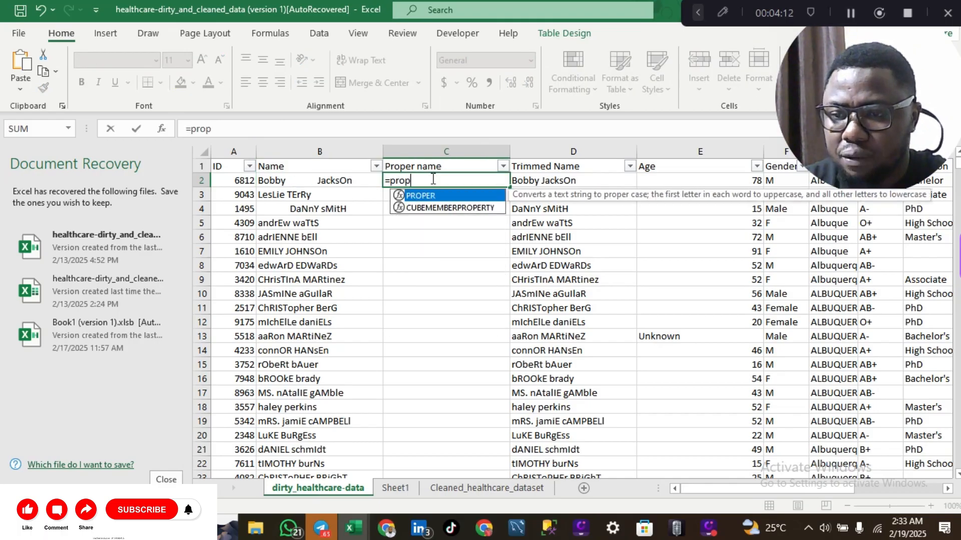
key(Tab)
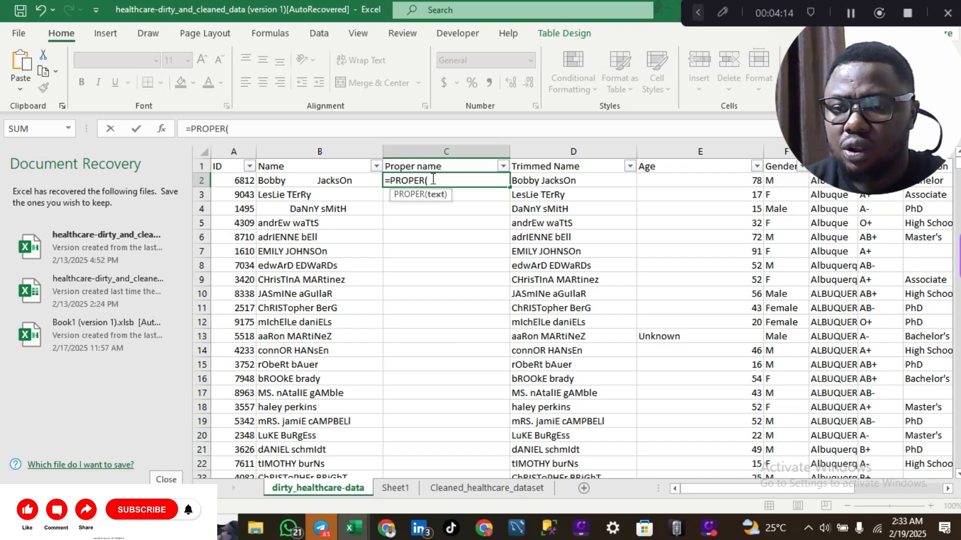
click(340, 182)
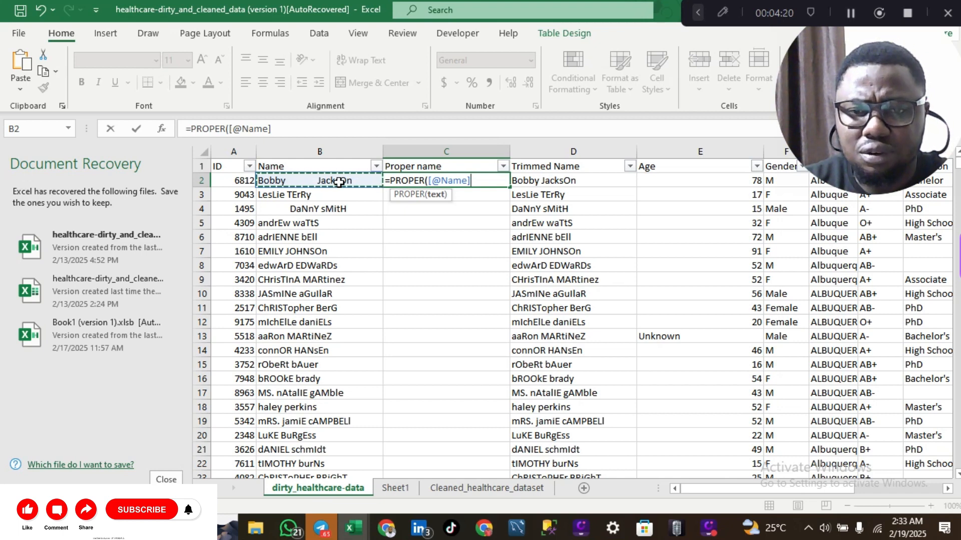
key(Return)
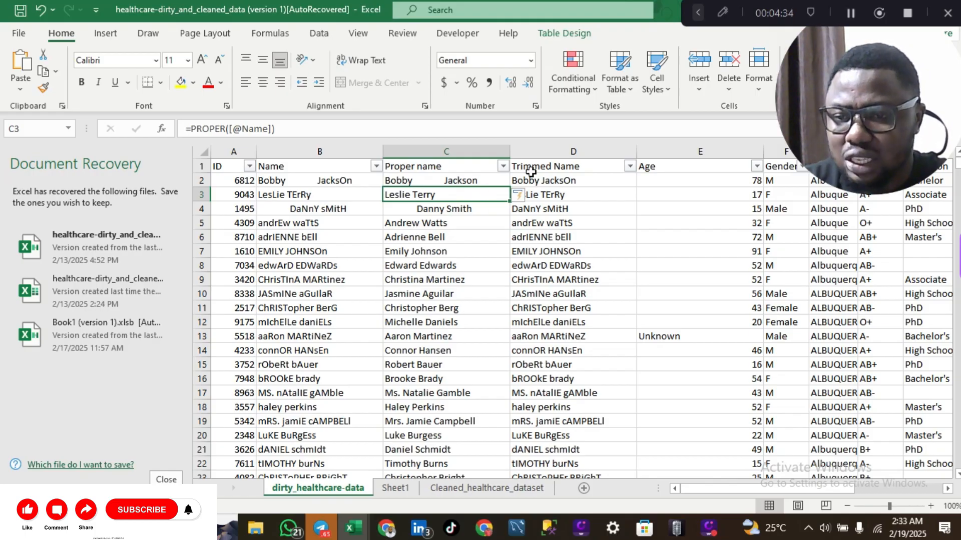
Insert a blank table column between Trimmed Name and Age, and autofit the width of the Trimmed Name column.
scroll(531, 173, right, 3)
scroll(531, 172, left, 2)
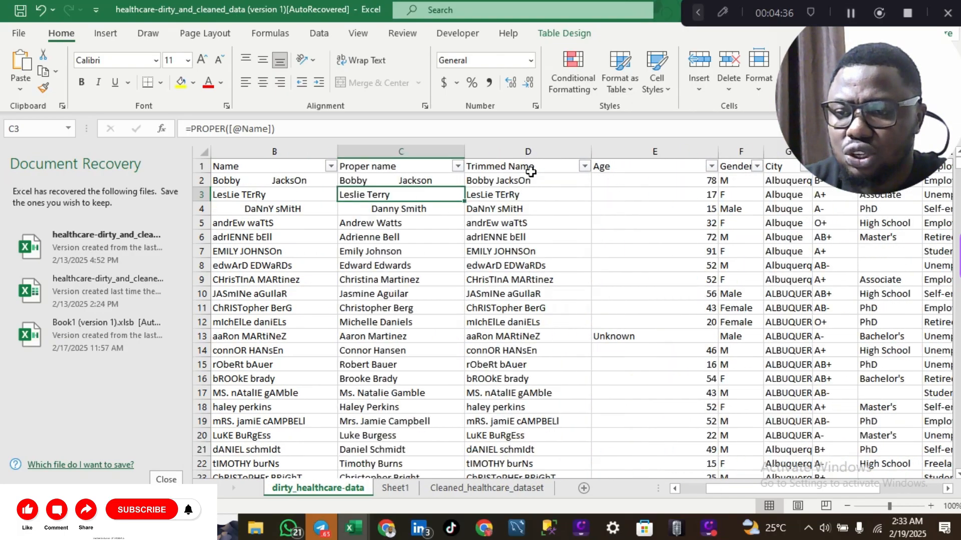
scroll(531, 172, left, 1)
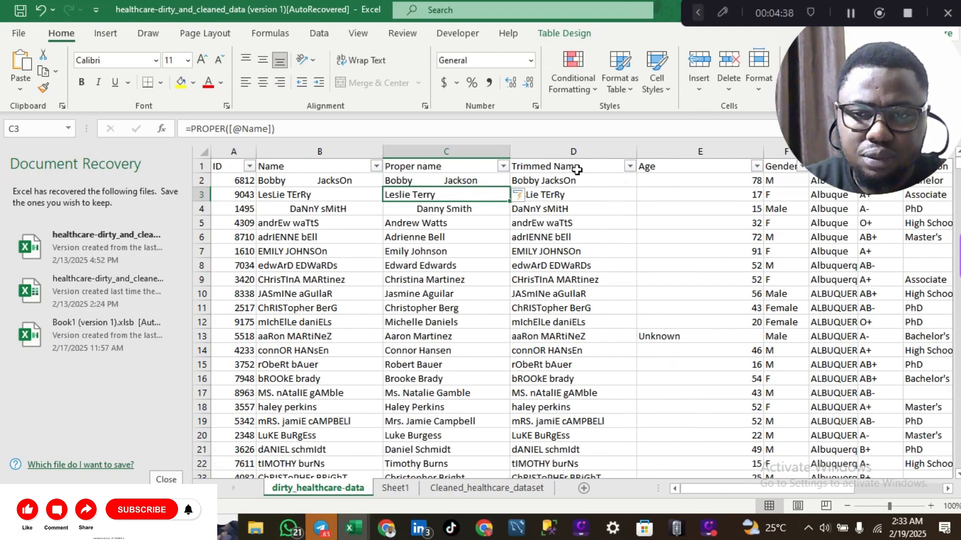
click(632, 152)
right_click(633, 153)
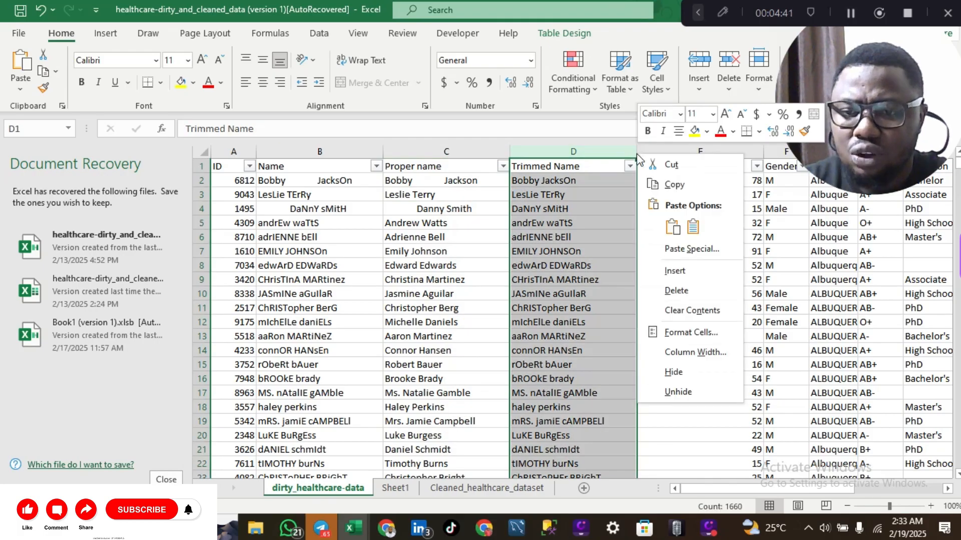
click(675, 271)
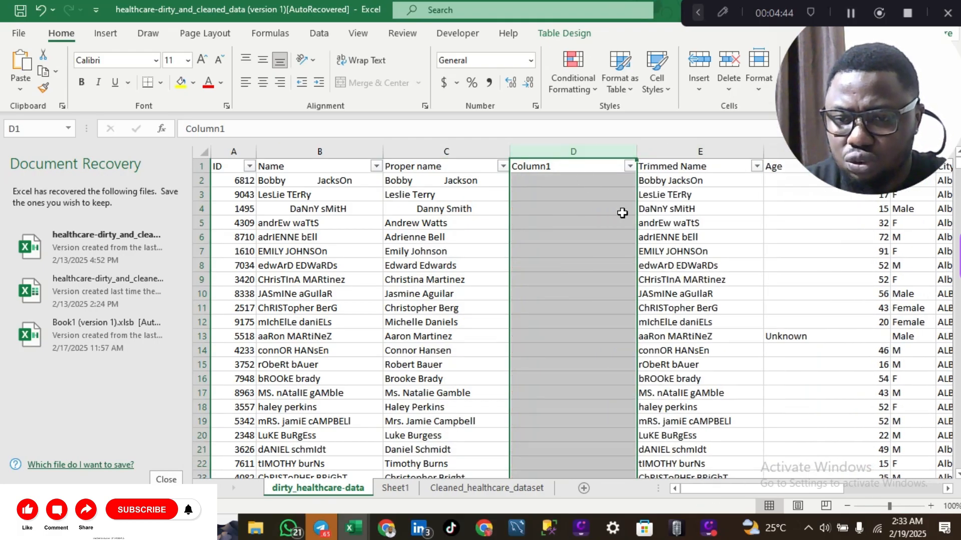
drag(638, 223, 725, 224)
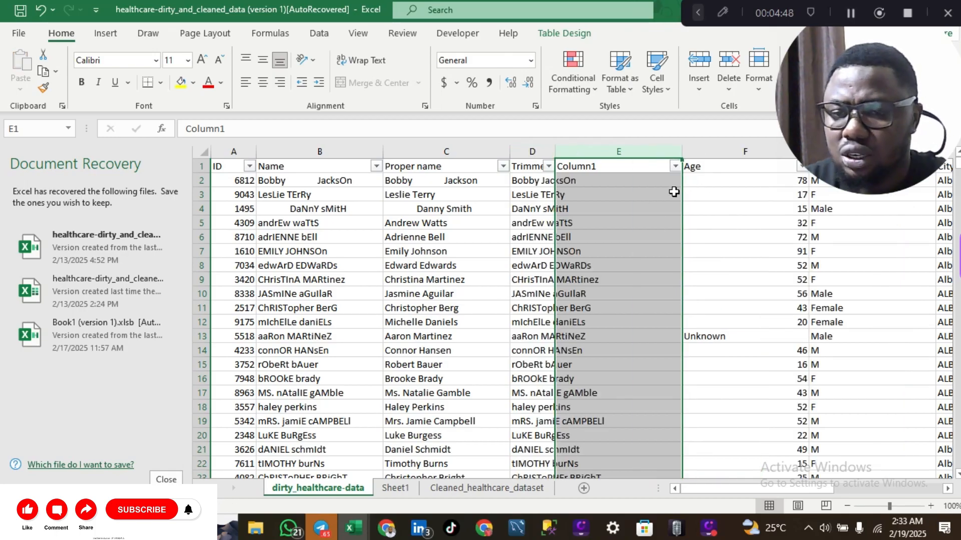
double_click(555, 156)
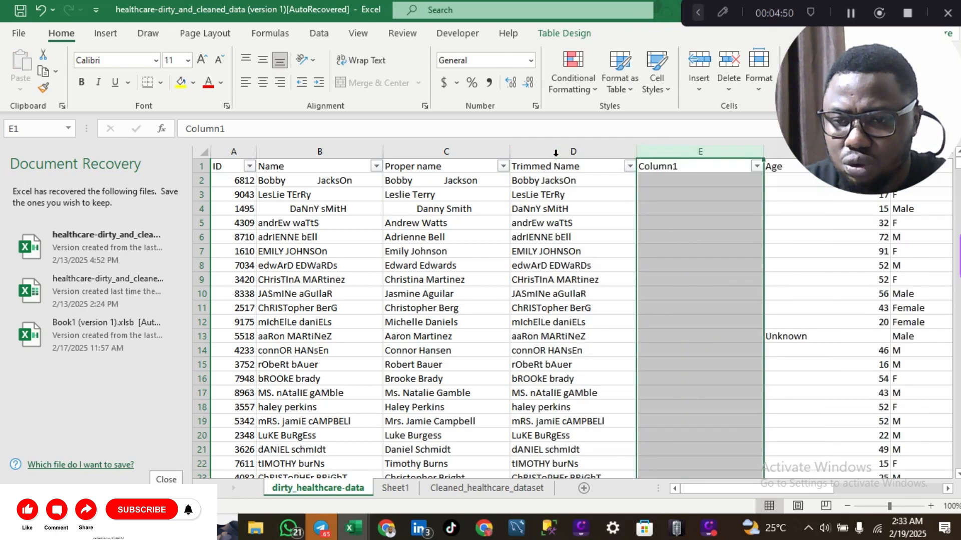
scroll(599, 188, right, 5)
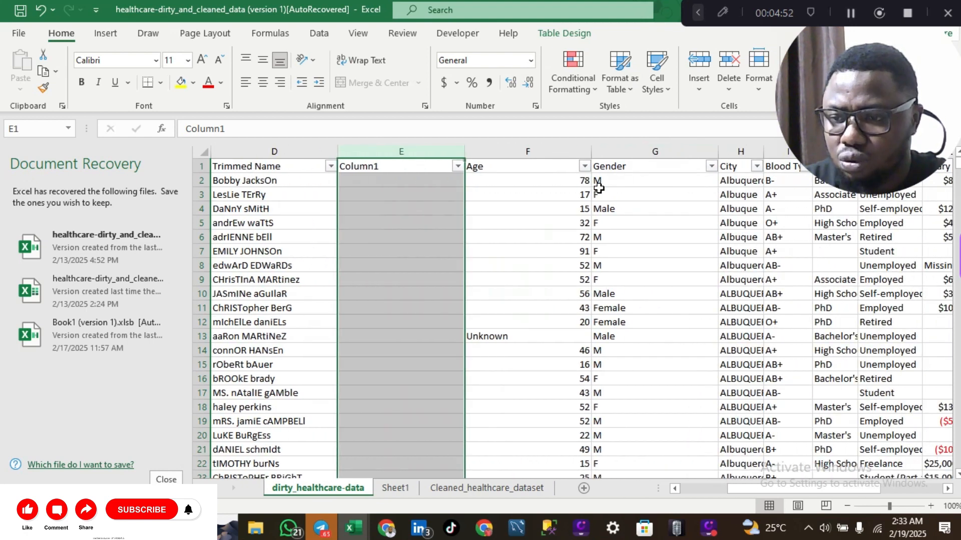
Rename the header of the blank column between Trimmed Name and Age, in E1, to "Combined functtions".
scroll(599, 187, left, 4)
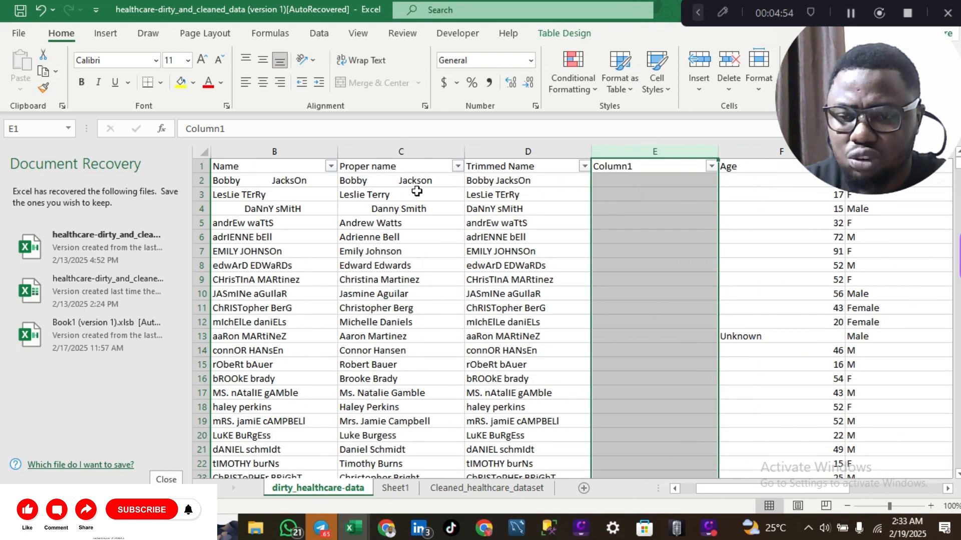
double_click(669, 168)
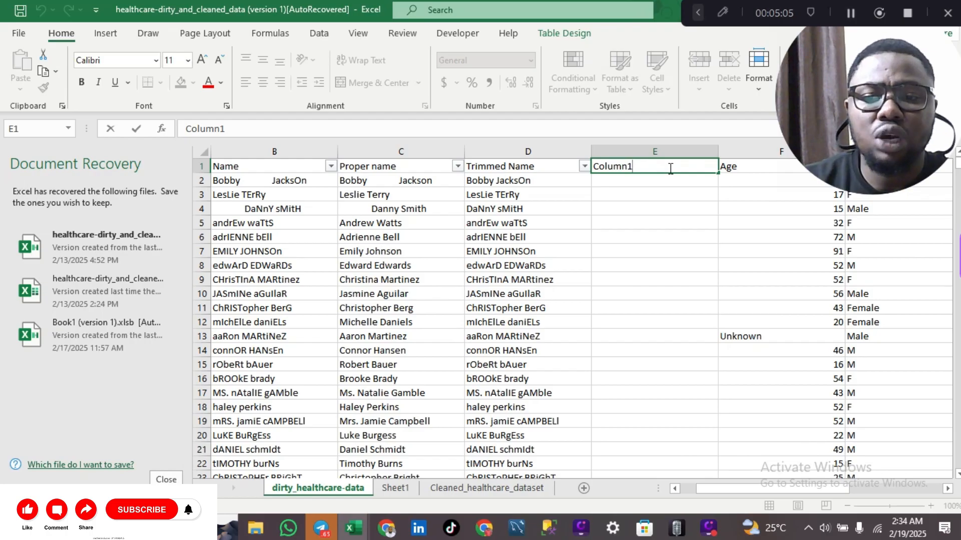
key(BackSpace)
key(BackSpace)
key(BackSpace)
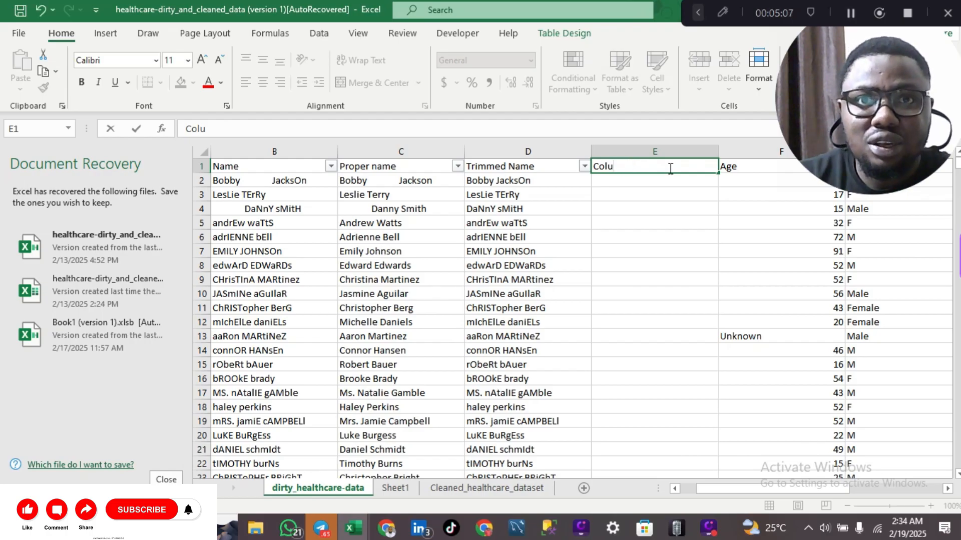
key(BackSpace)
key(BackSpace)
key(BackSpace)
key(BackSpace)
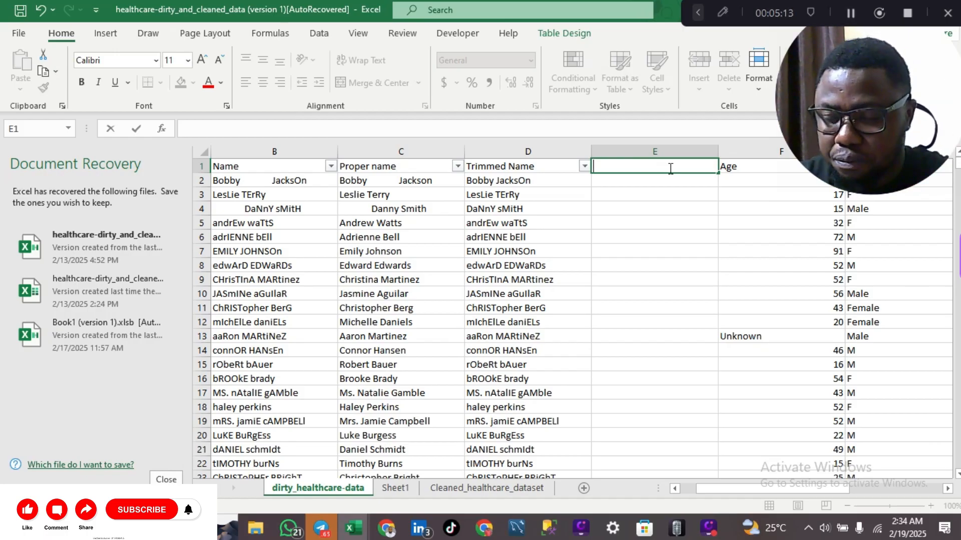
text(Comine)
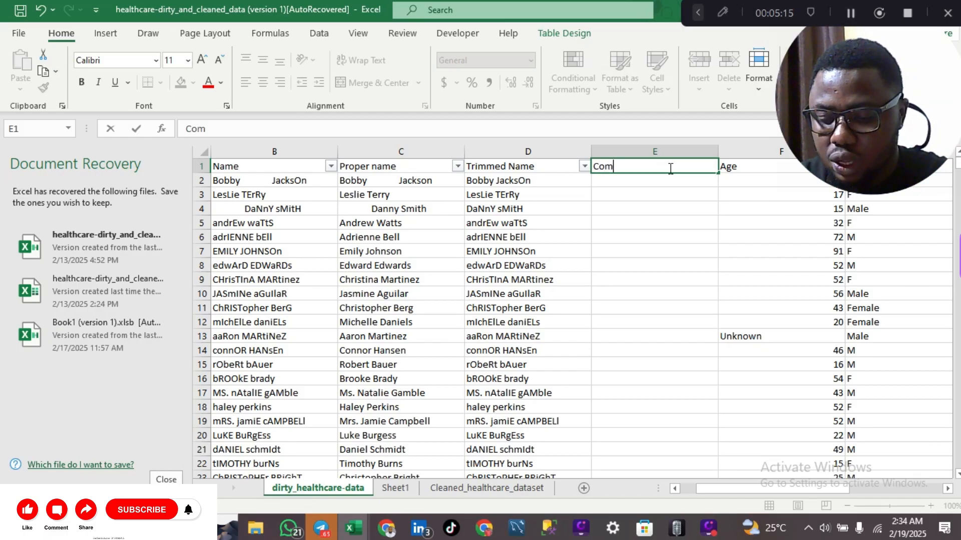
key(BackSpace)
key(BackSpace)
key(BackSpace)
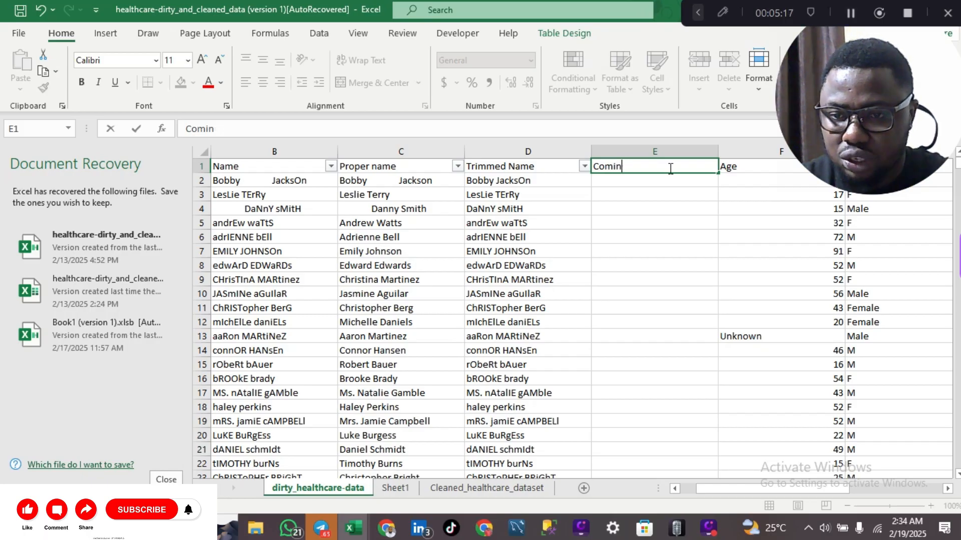
text(bined funct)
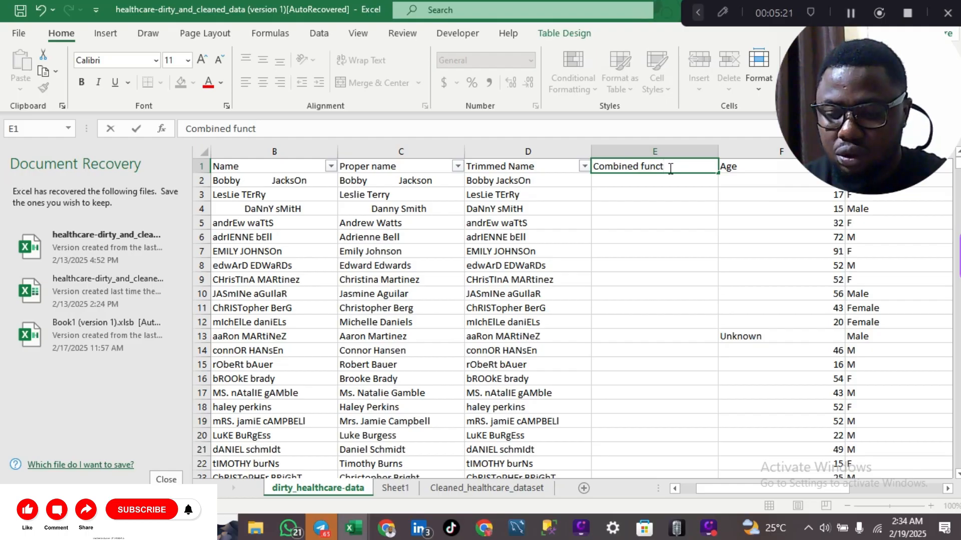
text(tions)
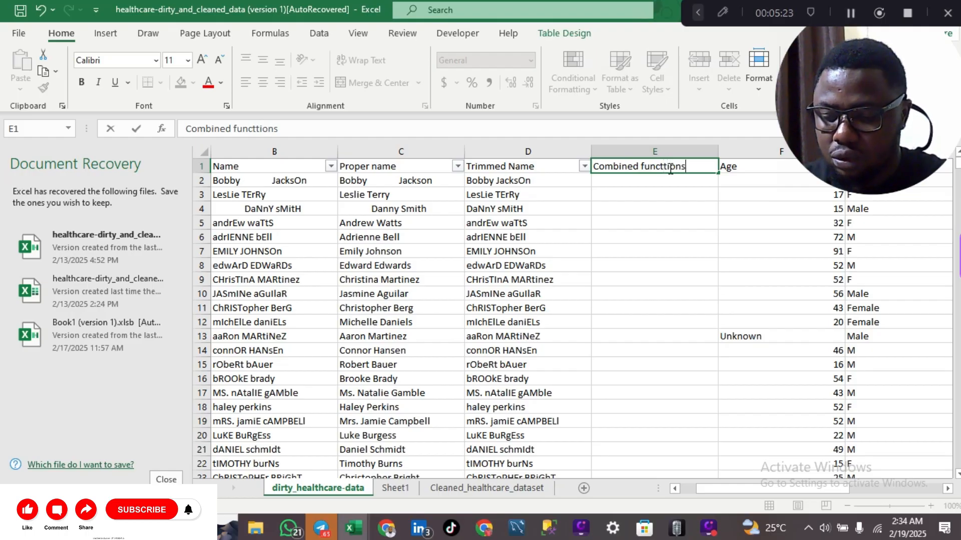
key(Return)
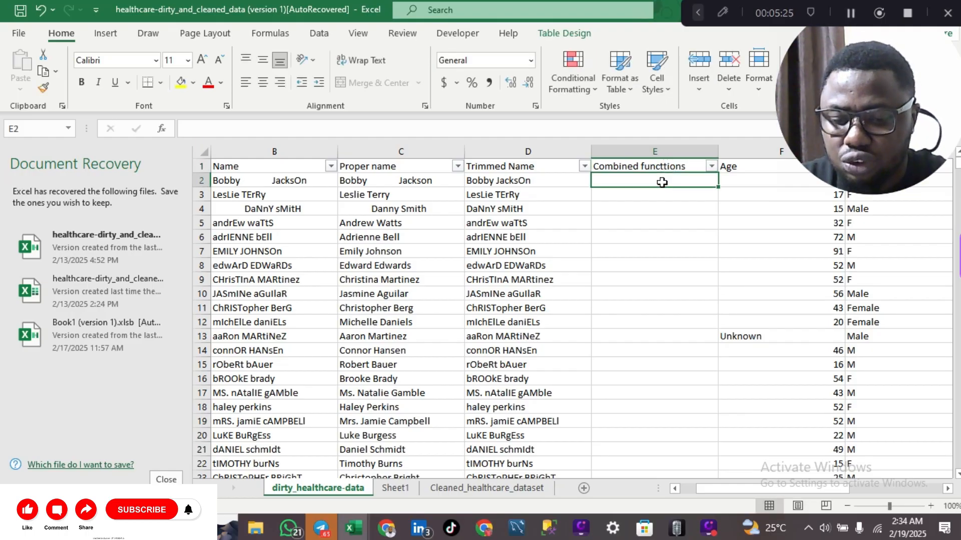
text(=)
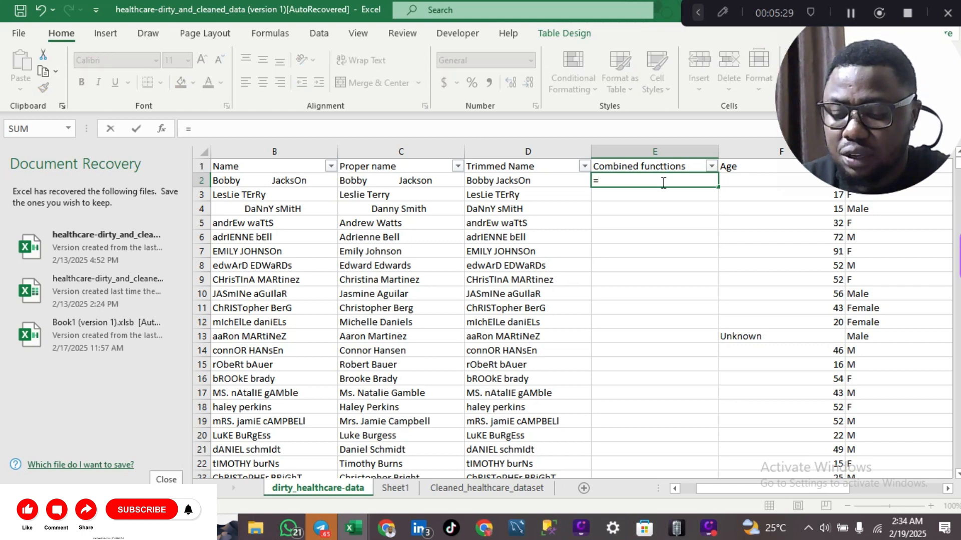
text(trim)
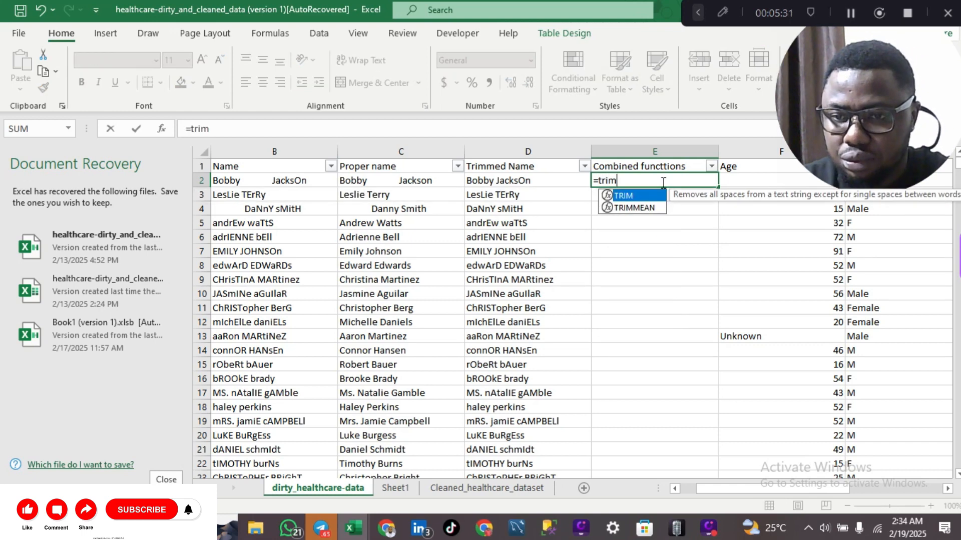
key(Tab)
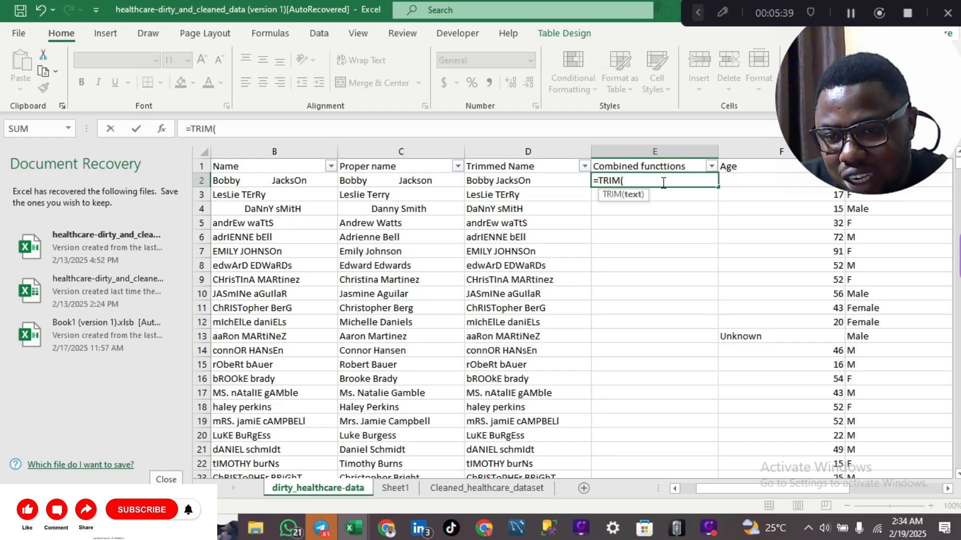
text(pr)
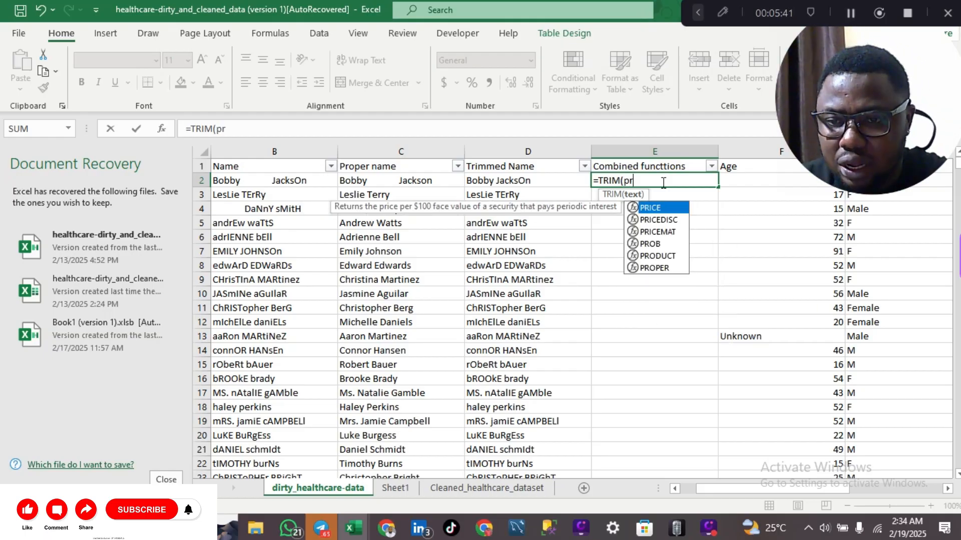
text(op)
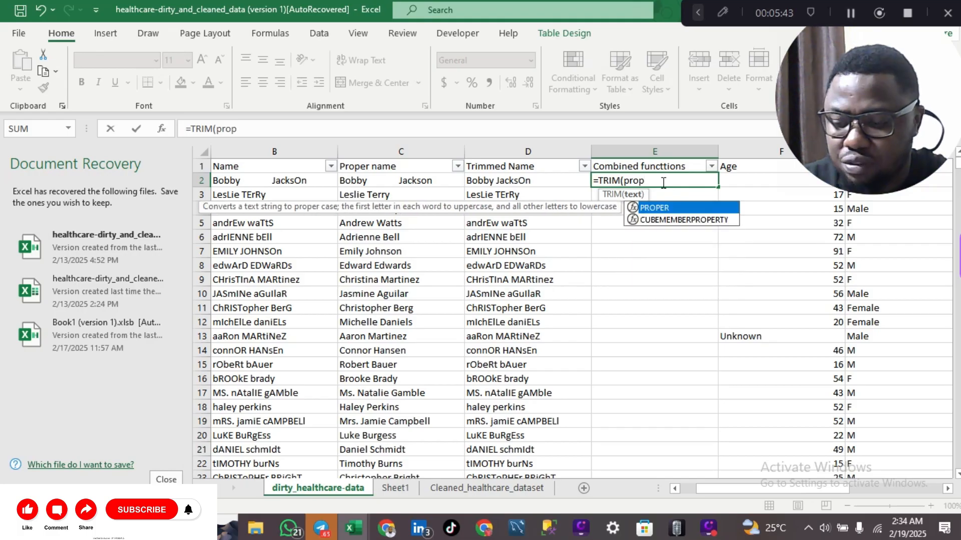
key(Tab)
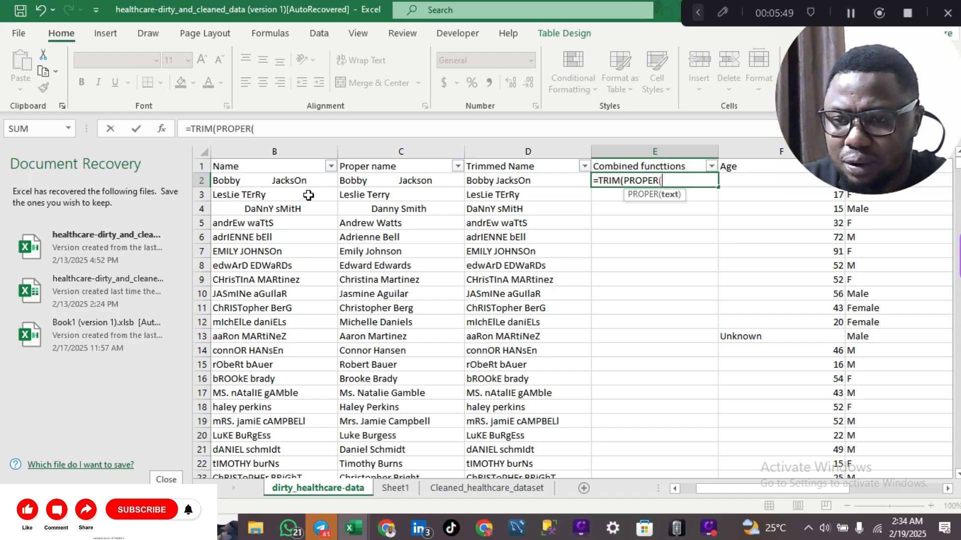
click(270, 182)
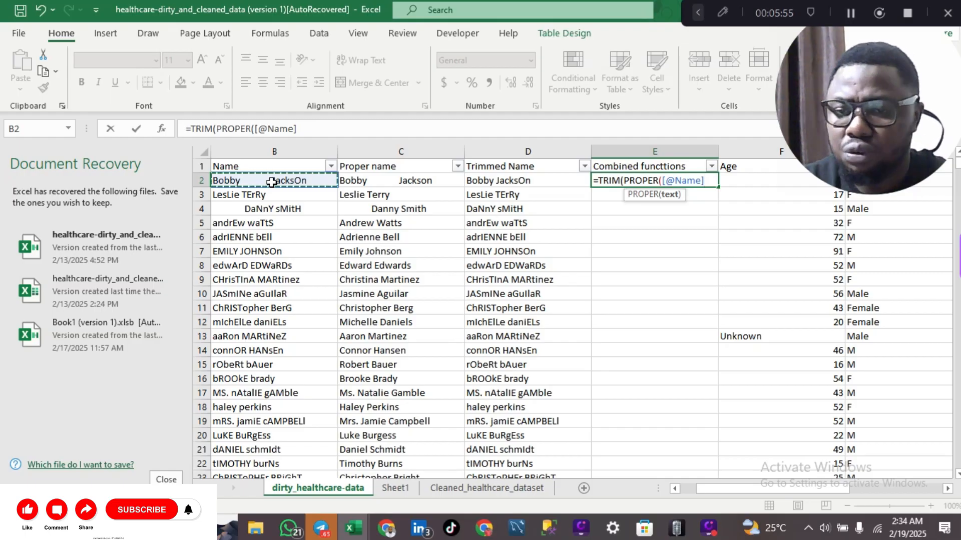
key(Return)
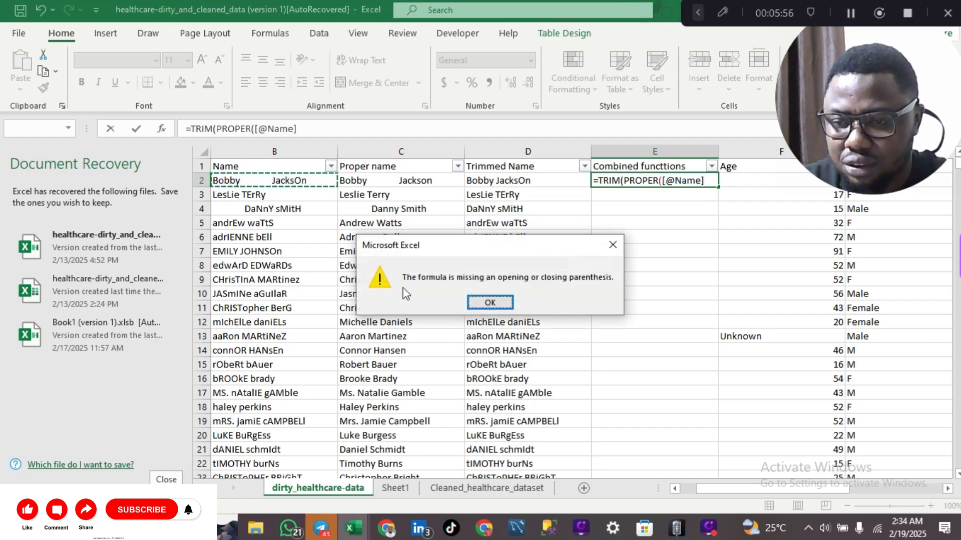
click(490, 303)
click(485, 295)
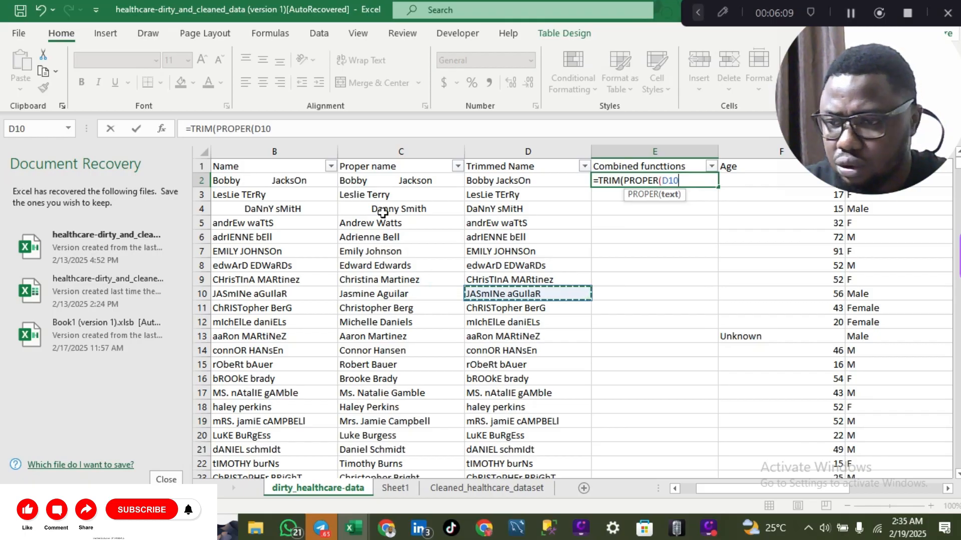
click(259, 181)
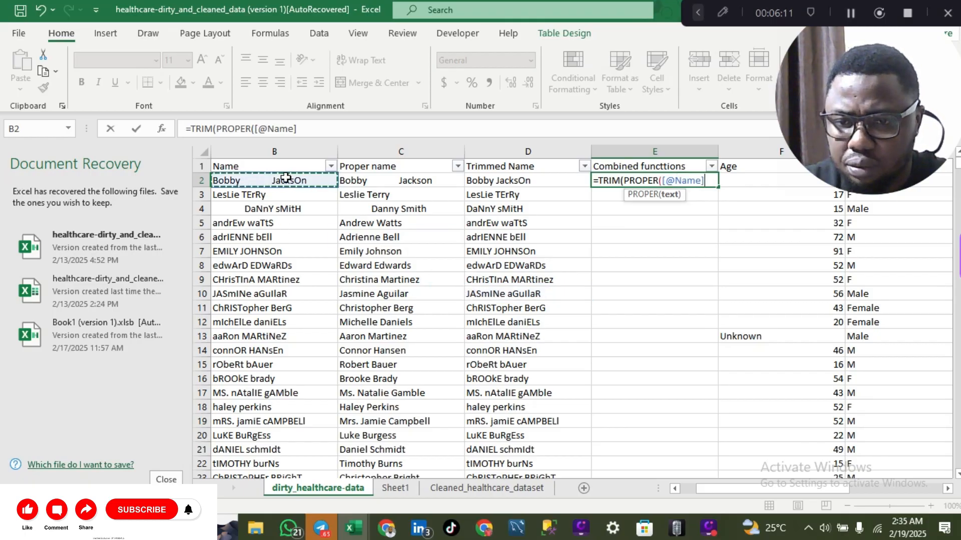
text())
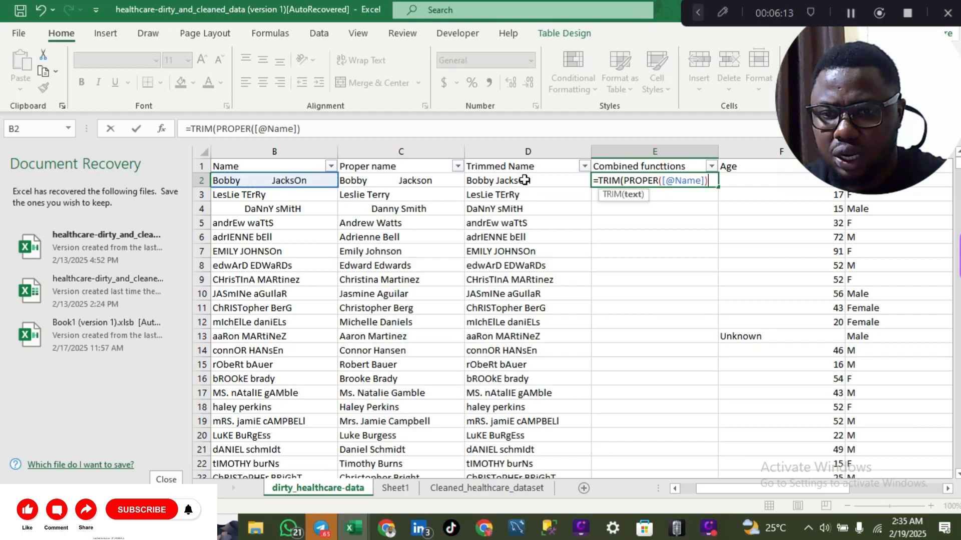
text())
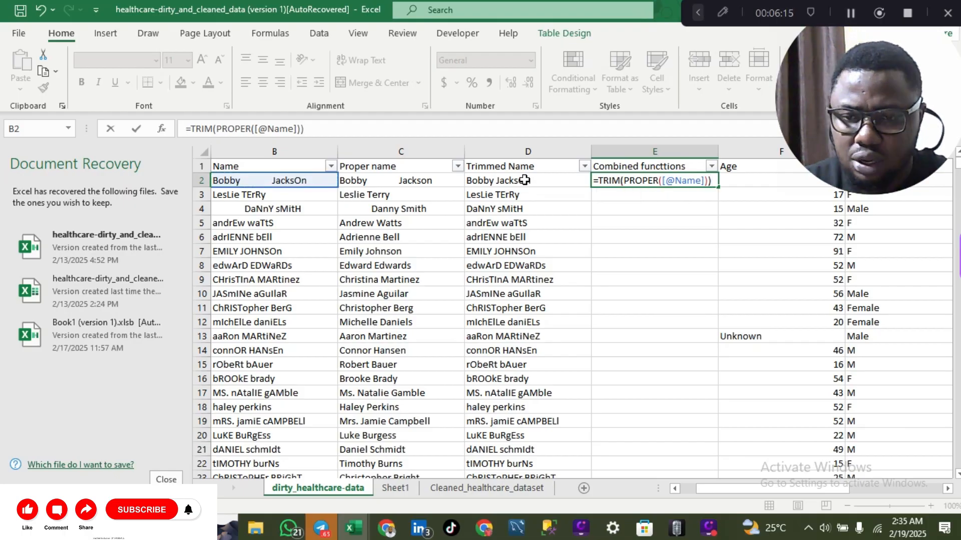
key(Return)
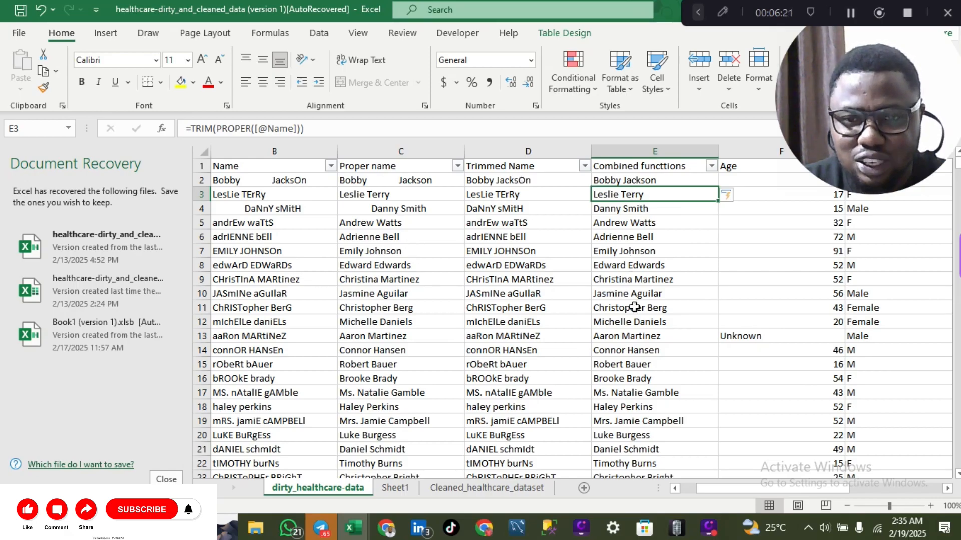
scroll(635, 309, down, 9)
scroll(635, 308, down, 6)
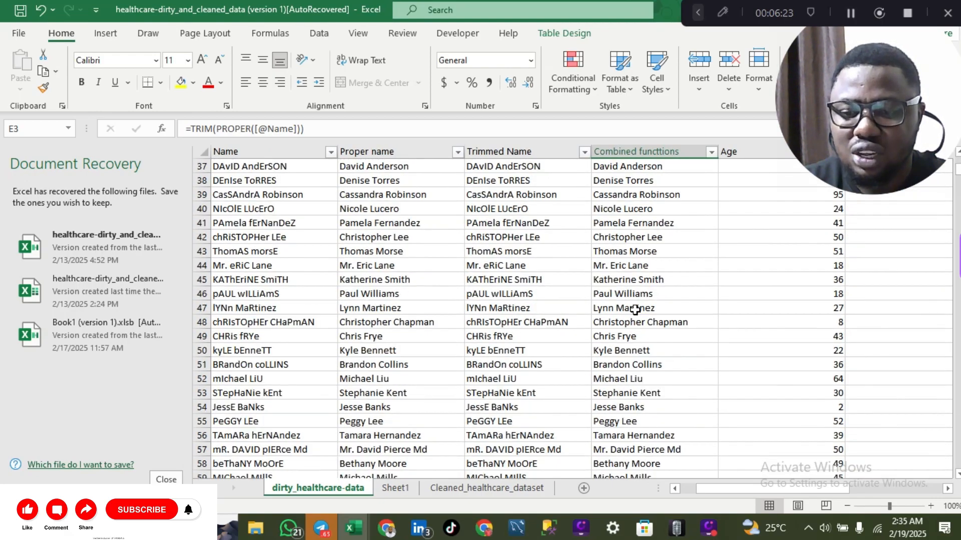
scroll(635, 309, up, 15)
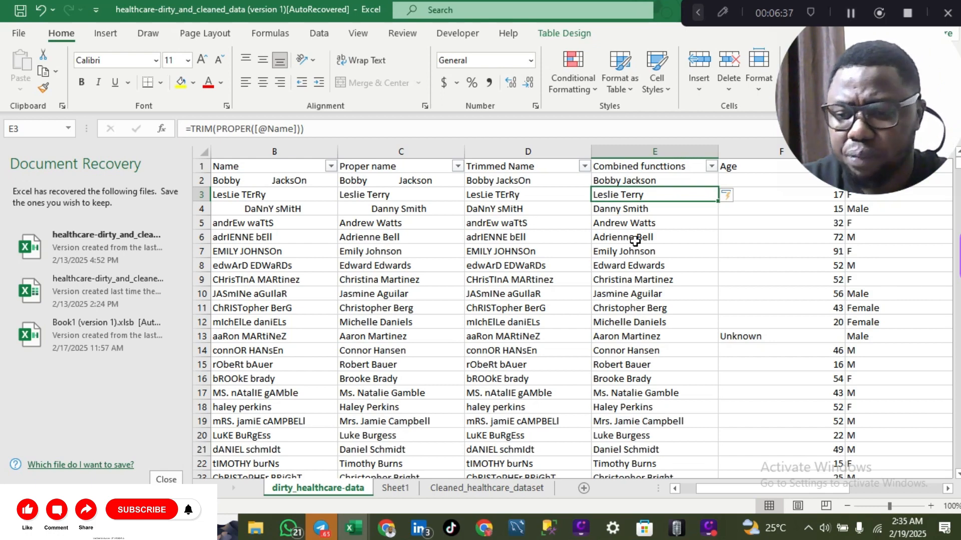
Switch to the Book1 workbook and join the last and first names in K8 under Fullname with =CONCATENATE(I8,J8).
mouse_move(353, 528)
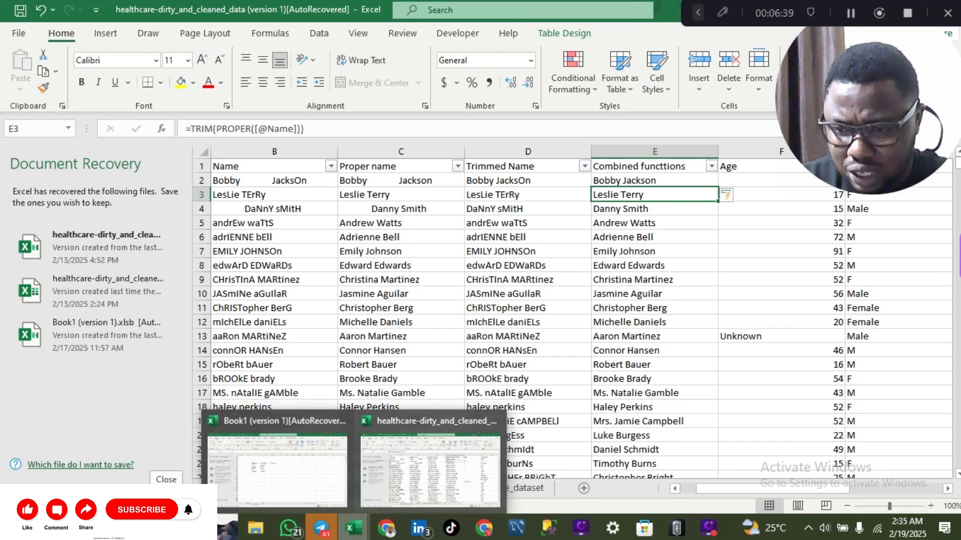
click(322, 493)
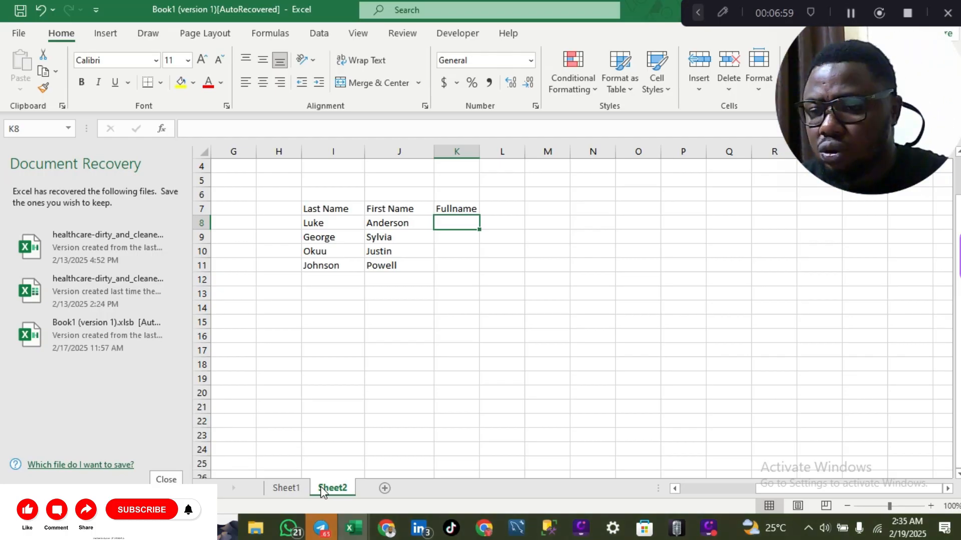
text(=)
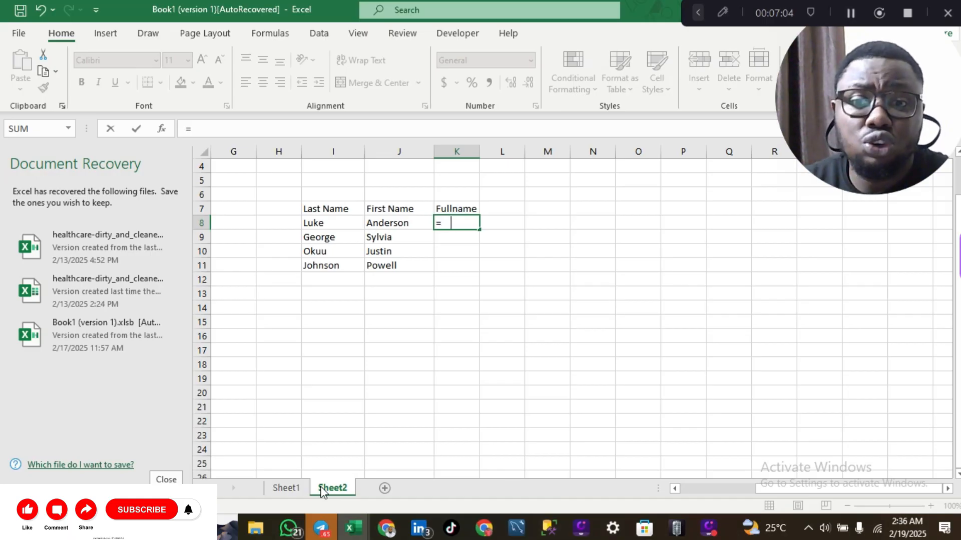
text(con)
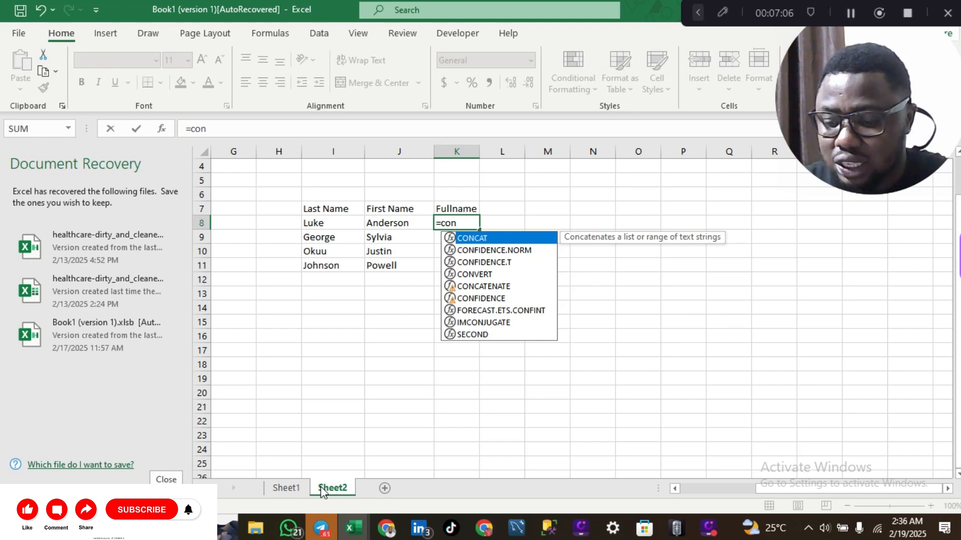
text(ca)
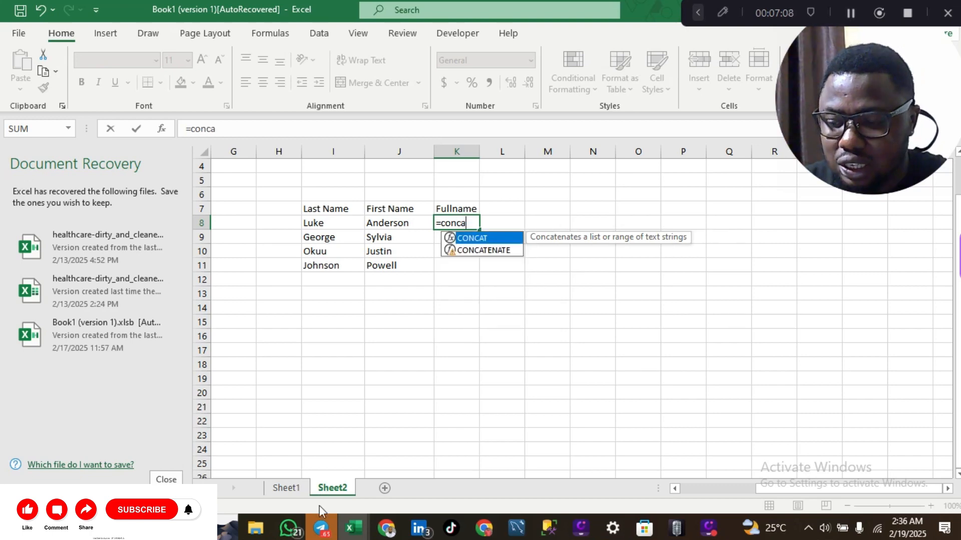
key(Down)
key(Tab)
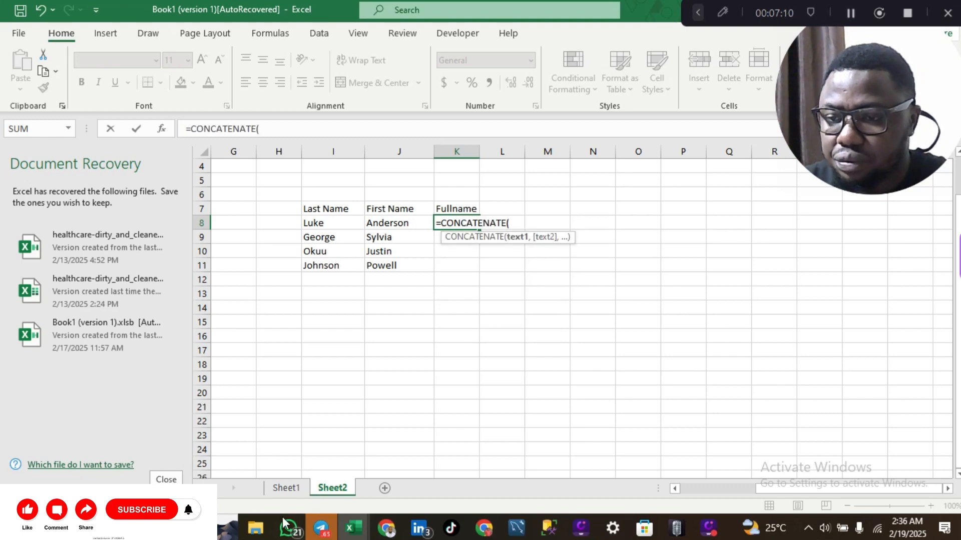
click(323, 224)
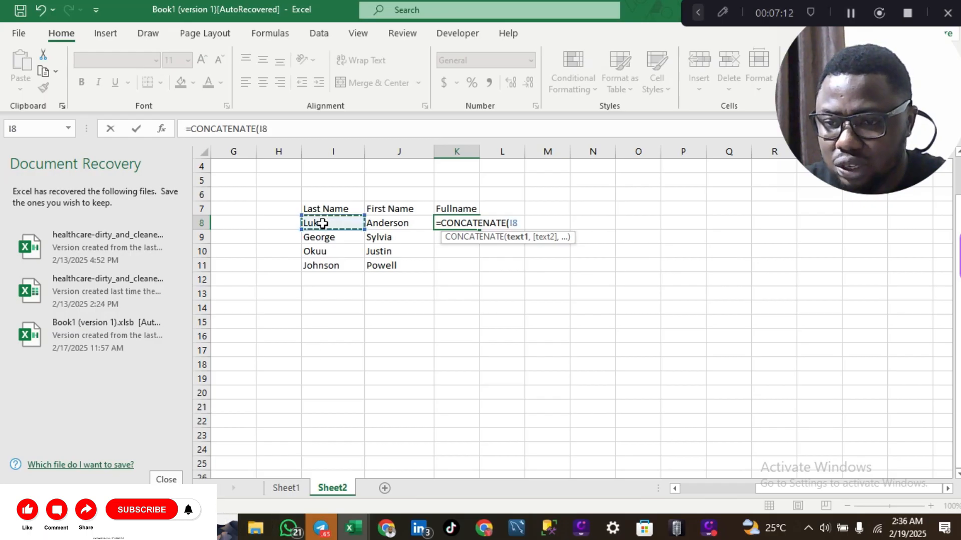
text(,)
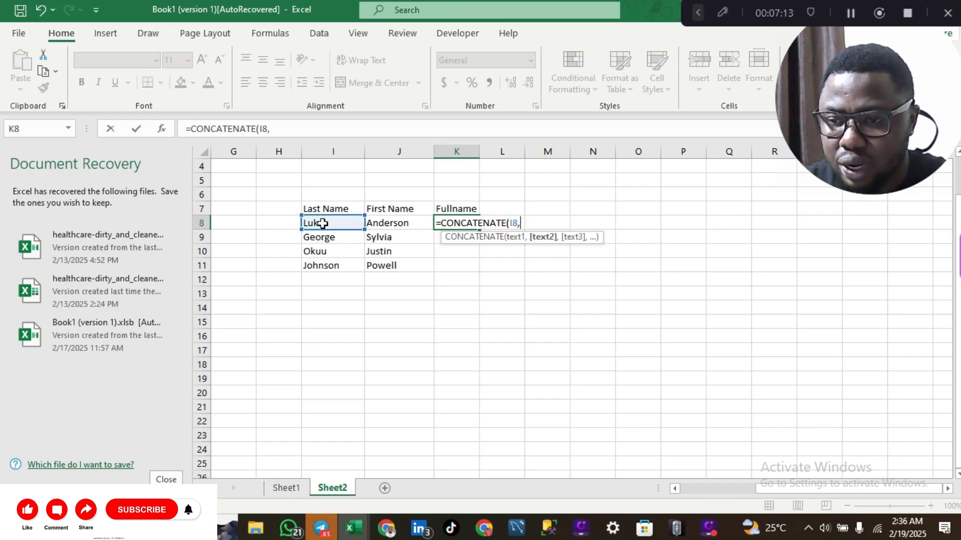
click(373, 223)
text())
key(Return)
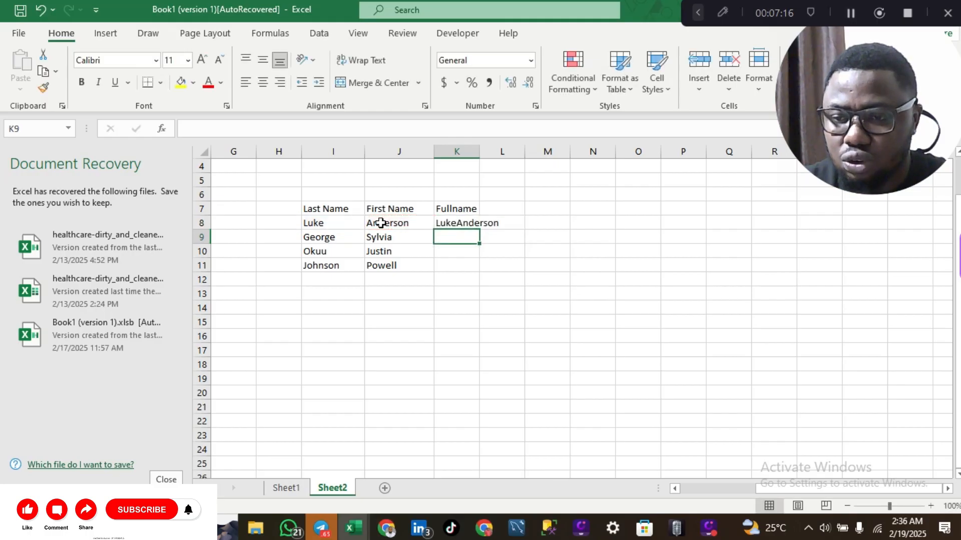
Replace the formula in K8 with =CONCATENATE(I8," ",J8) to put a space between the last and first names.
click(459, 225)
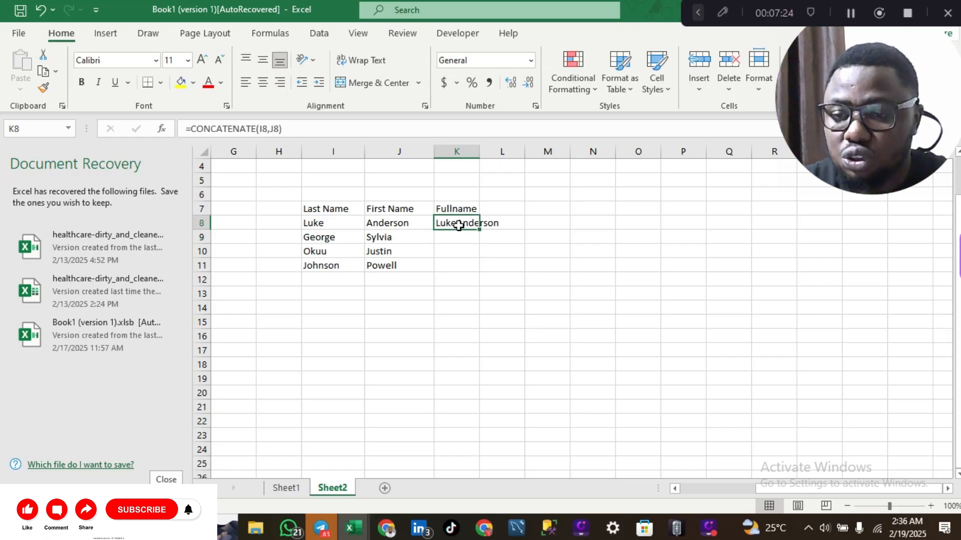
double_click(458, 225)
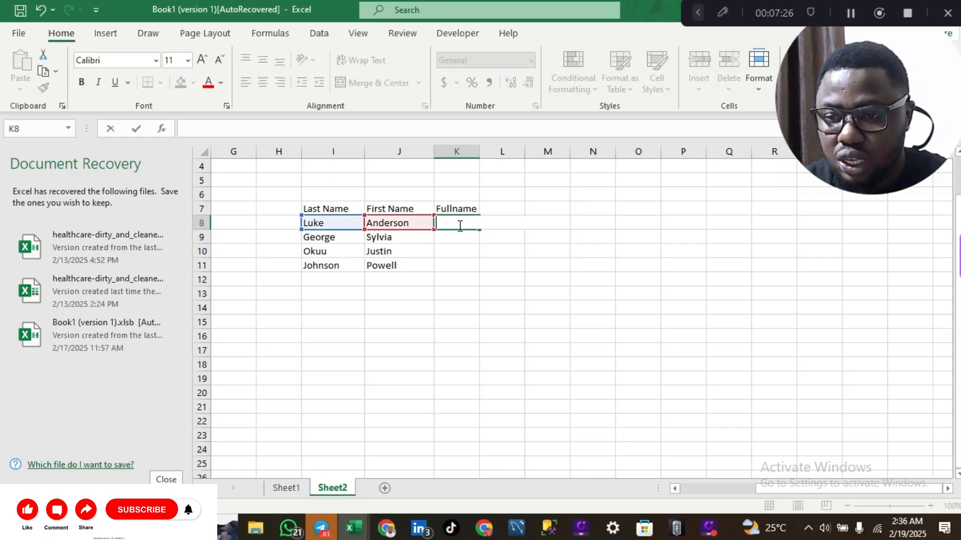
key(BackSpace)
key(BackSpace)
key(BackSpace)
key(BackSpace)
key(BackSpace)
key(BackSpace)
key(BackSpace)
key(BackSpace)
key(BackSpace)
key(BackSpace)
key(BackSpace)
key(BackSpace)
key(BackSpace)
key(BackSpace)
key(BackSpace)
key(BackSpace)
key(BackSpace)
key(BackSpace)
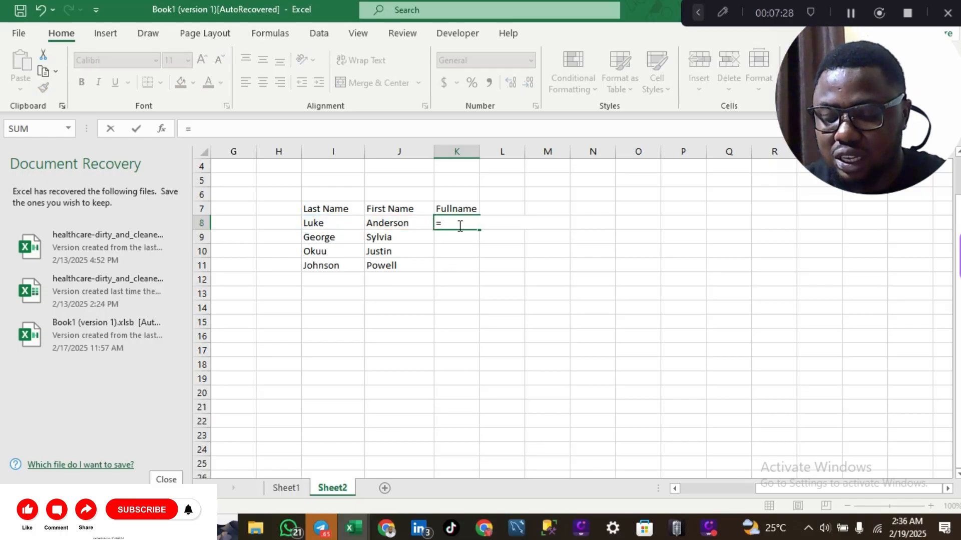
text(conc)
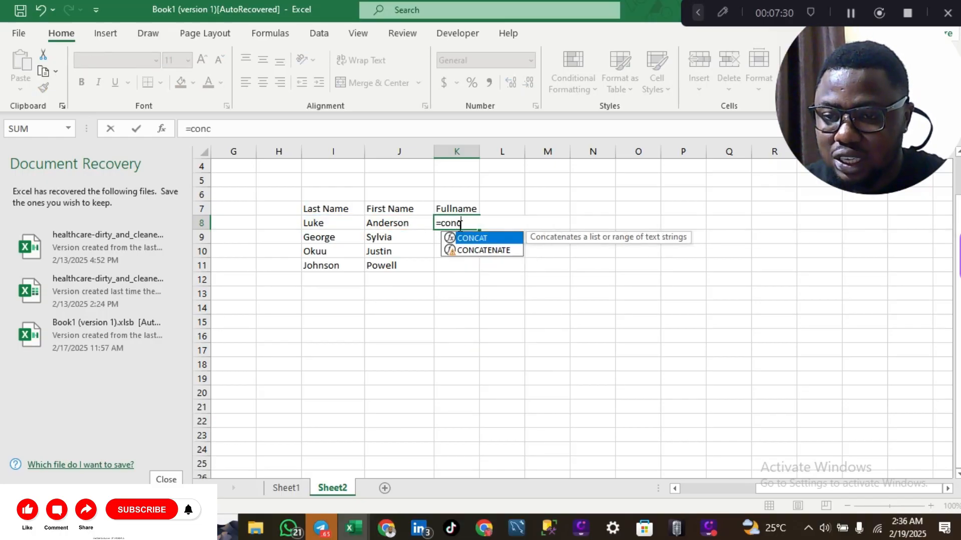
key(Down)
key(Tab)
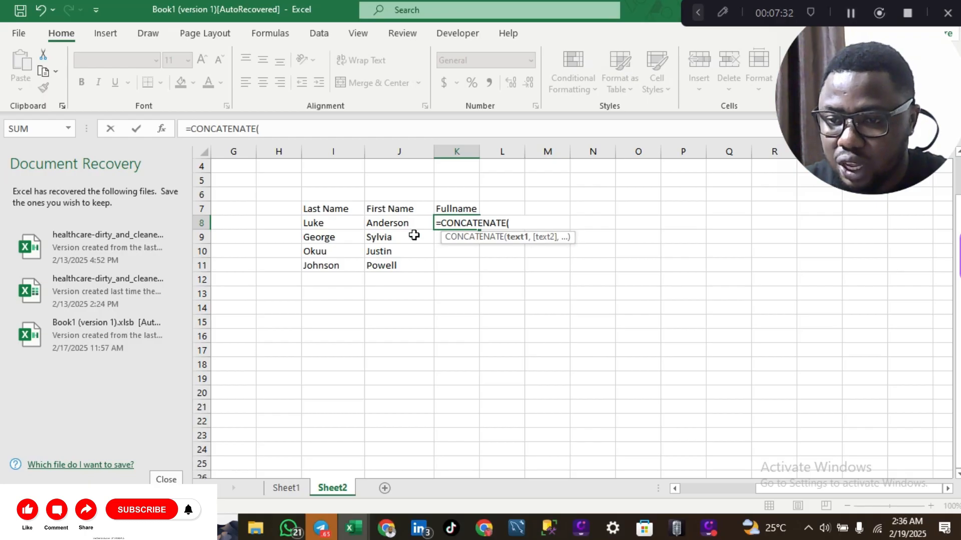
click(338, 225)
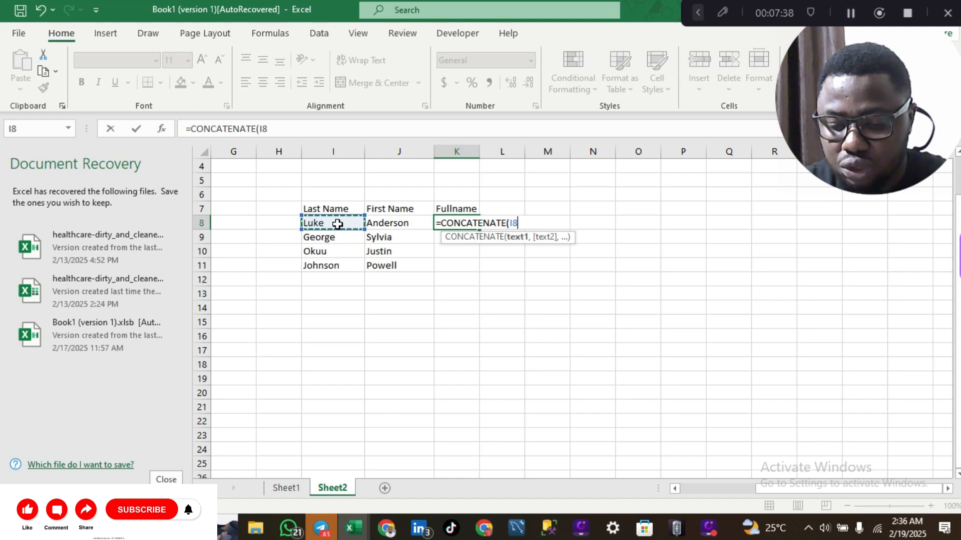
text(,)
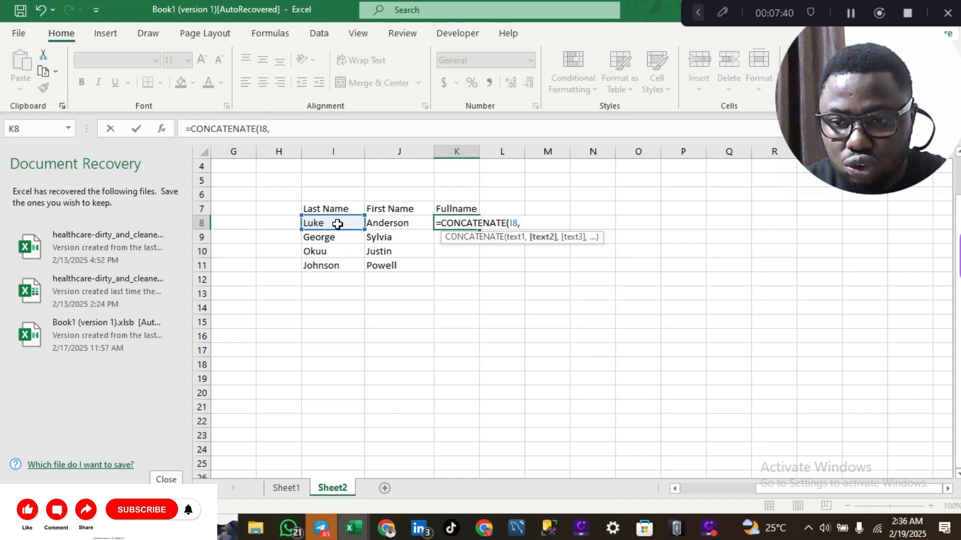
text(")
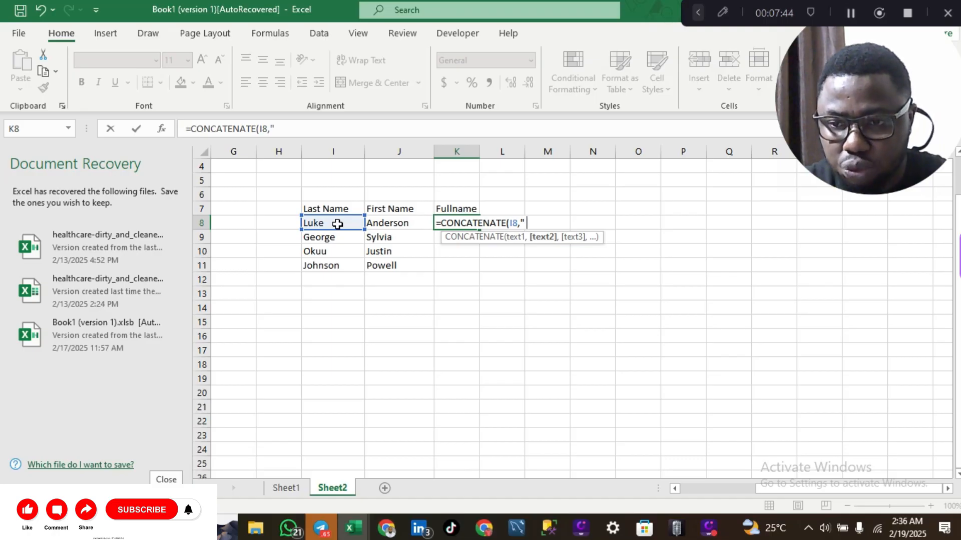
text( ",)
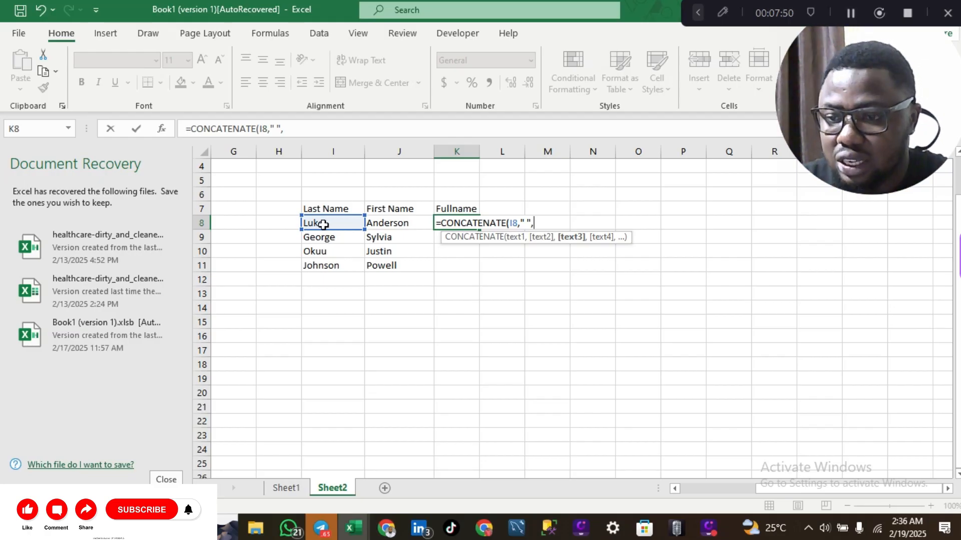
click(379, 225)
key(Return)
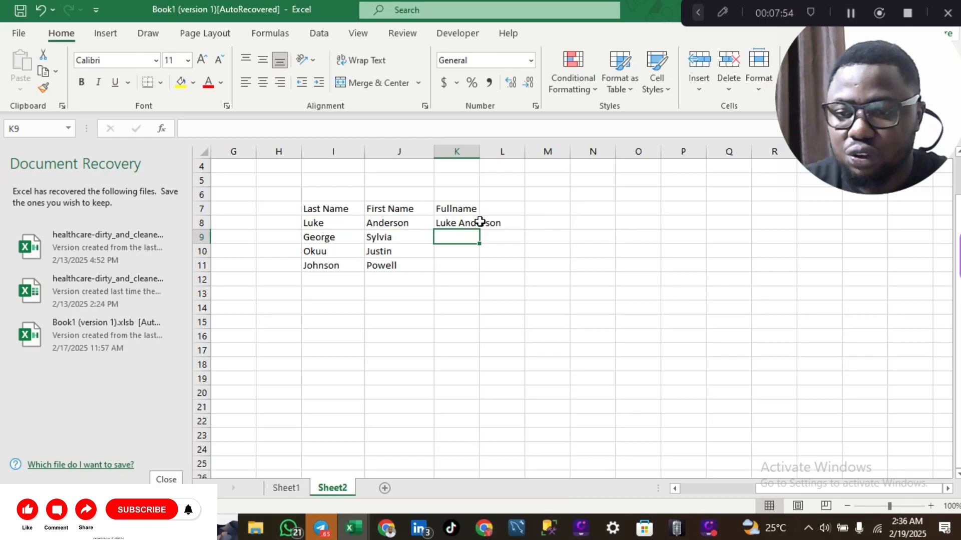
Fill the K8 formula down through K11 and widen the Fullname column to fit the joined names.
click(505, 223)
click(453, 219)
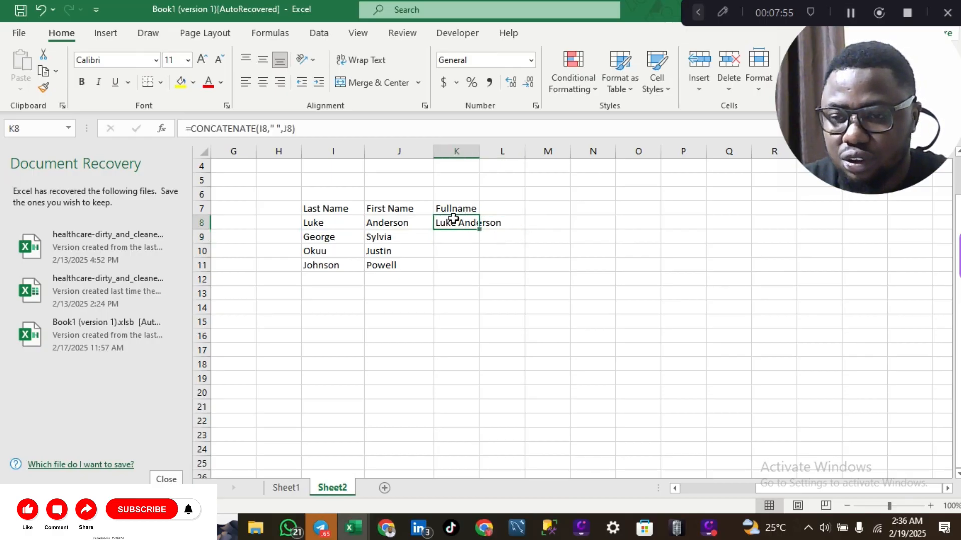
double_click(478, 230)
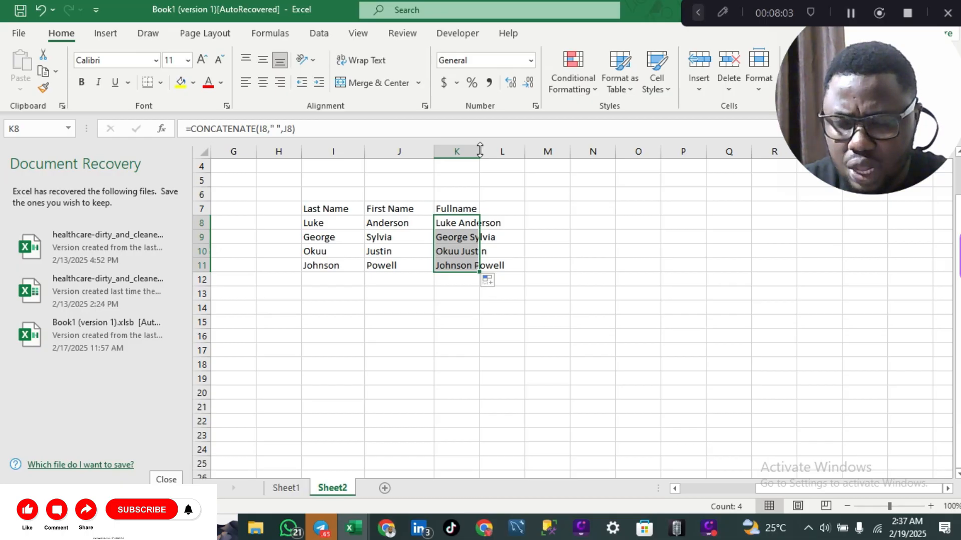
drag(480, 150, 507, 151)
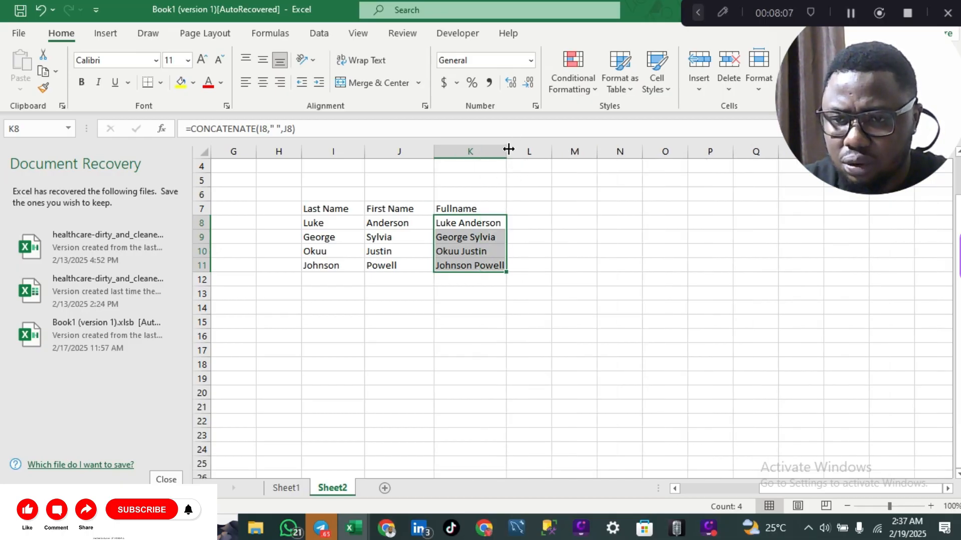
double_click(506, 151)
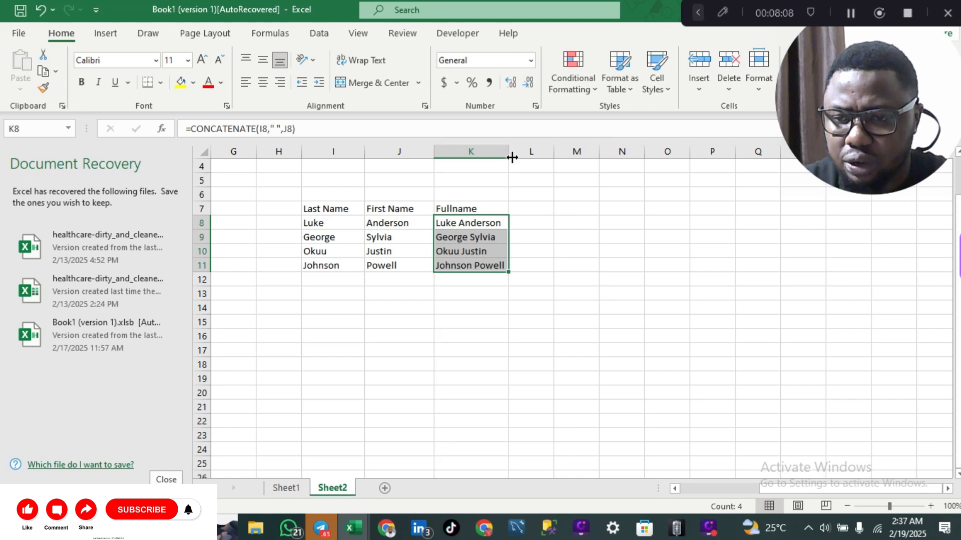
Join the last and first names in L8 with =CONCAT(I8,J8).
click(534, 222)
text(=con)
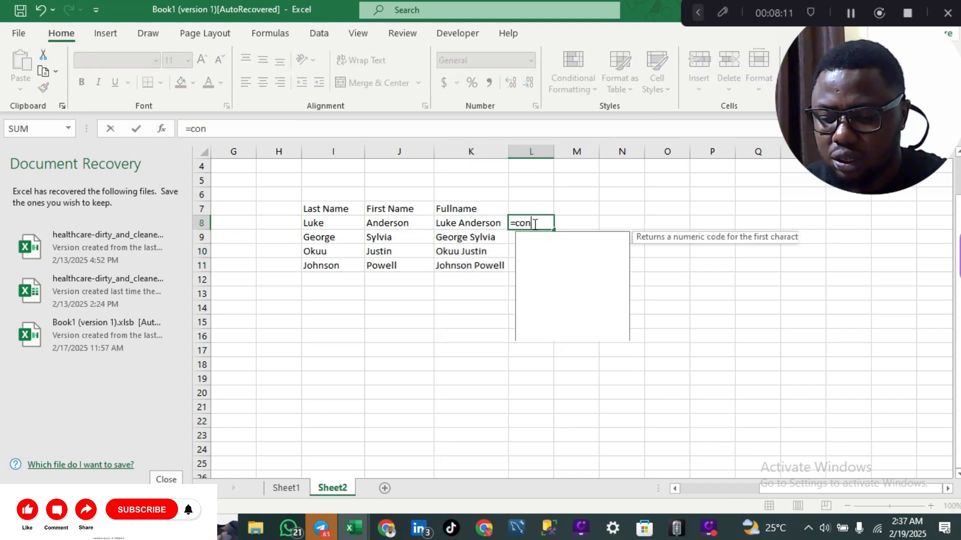
key(Tab)
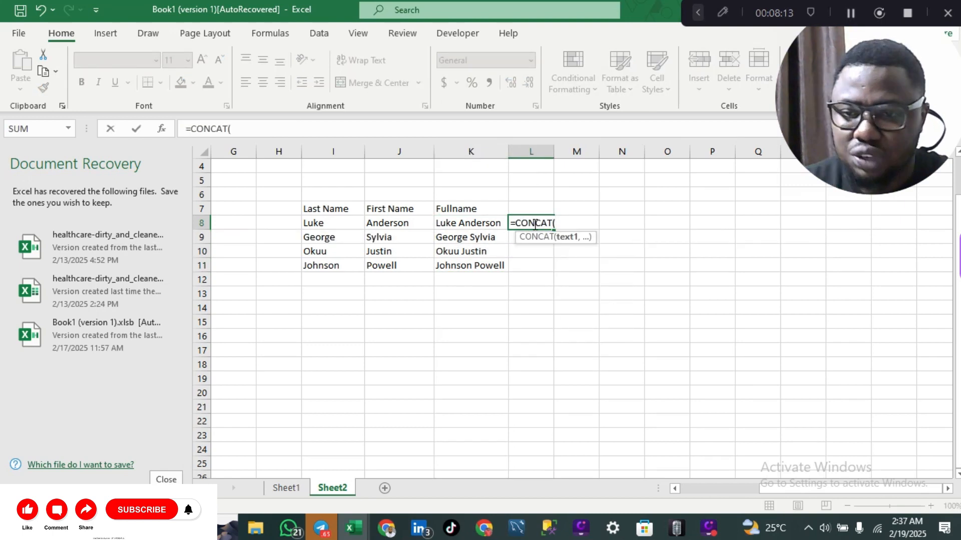
click(336, 223)
text(,)
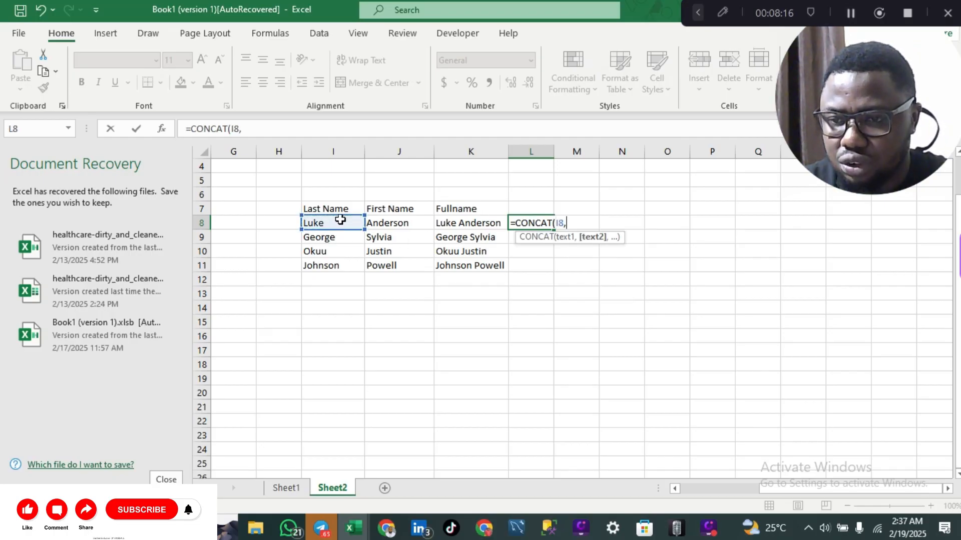
click(395, 220)
key(Return)
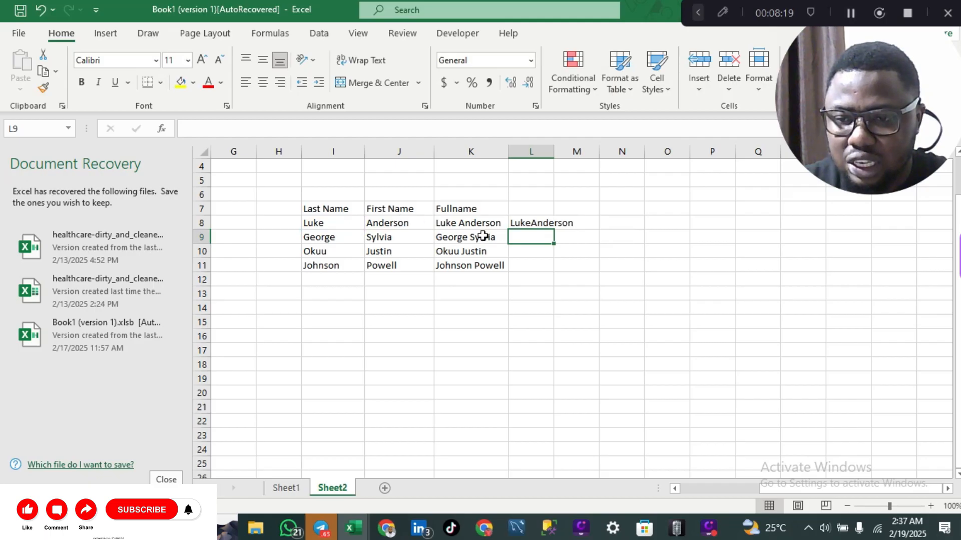
Add a space argument to the CONCAT formula in L8, making it =CONCAT(I8," ",J8).
double_click(535, 223)
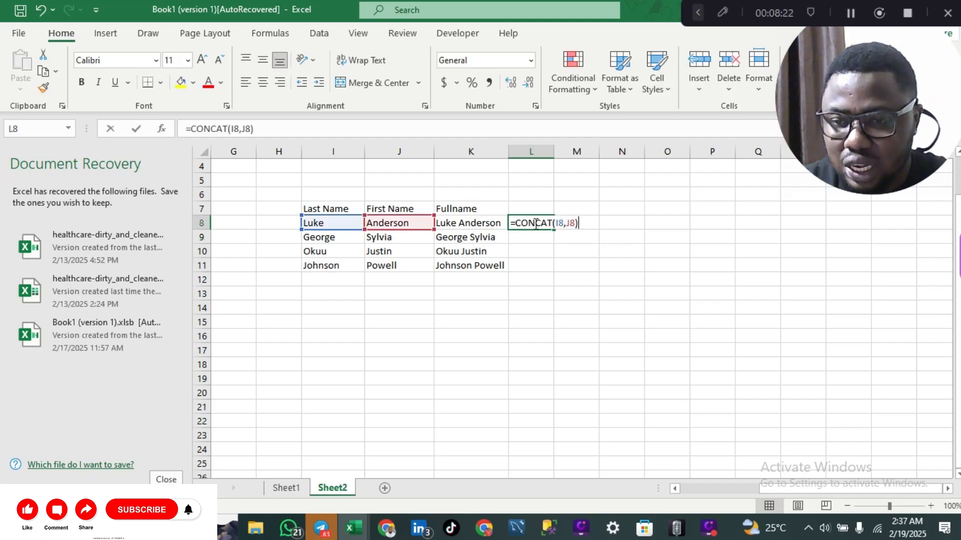
click(567, 222)
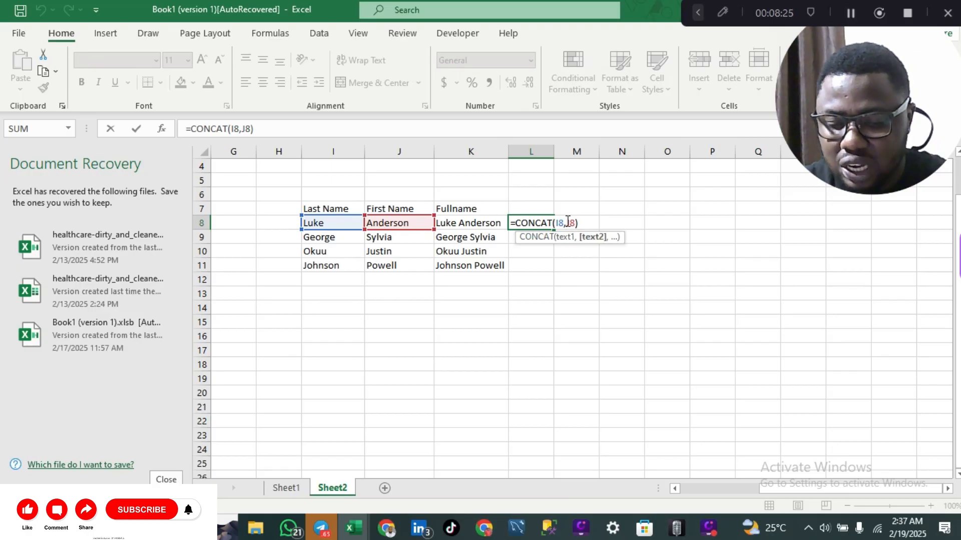
text(" ")
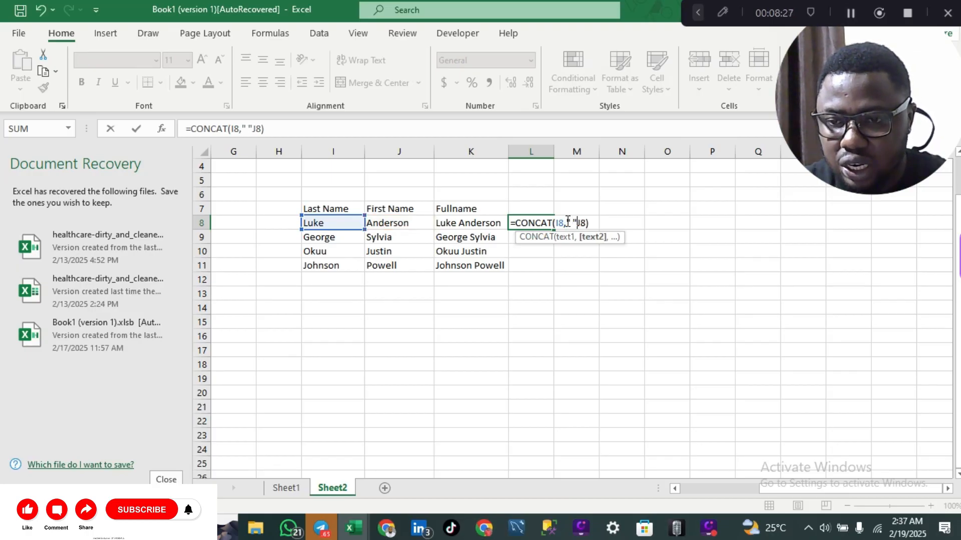
text(,)
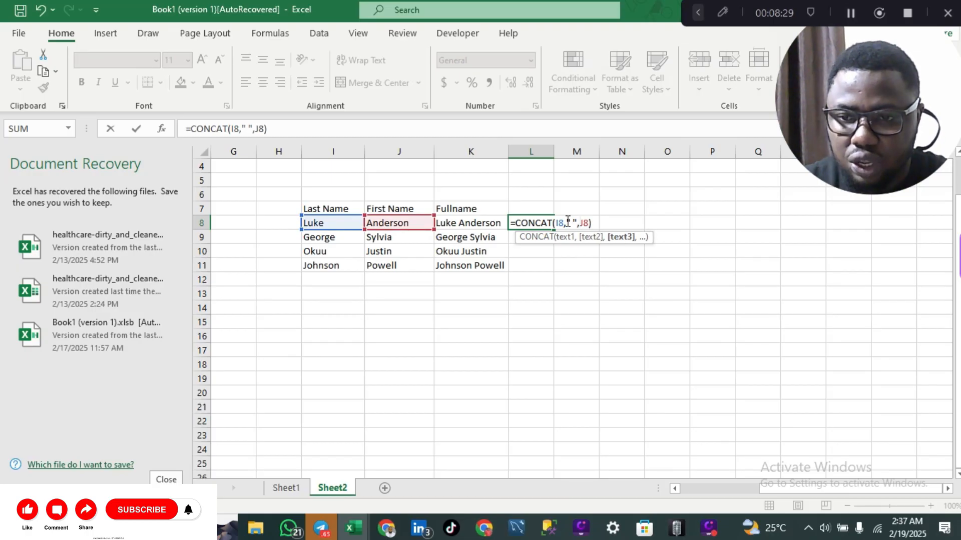
key(Return)
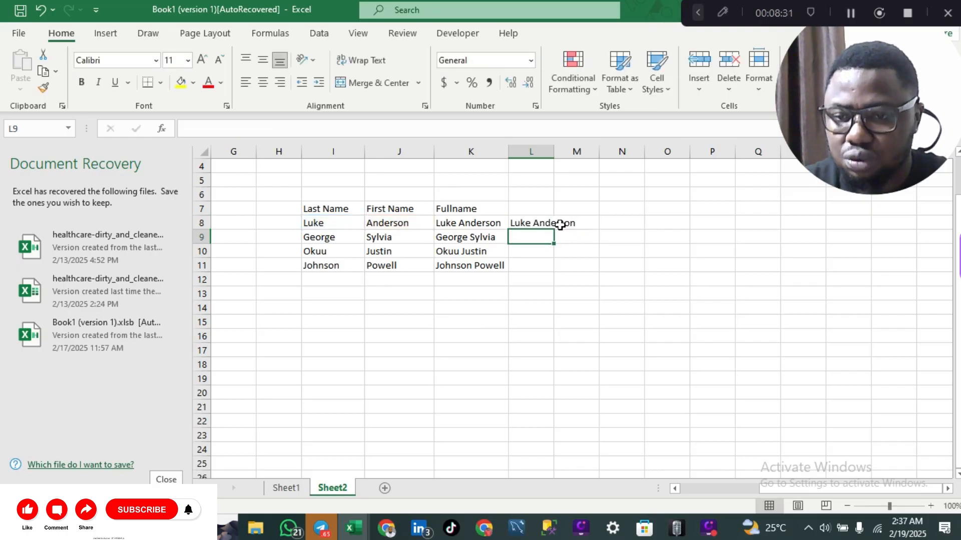
Fill the L8 formula down through L11 and widen column L to fit the full names.
drag(562, 224, 531, 225)
click(531, 225)
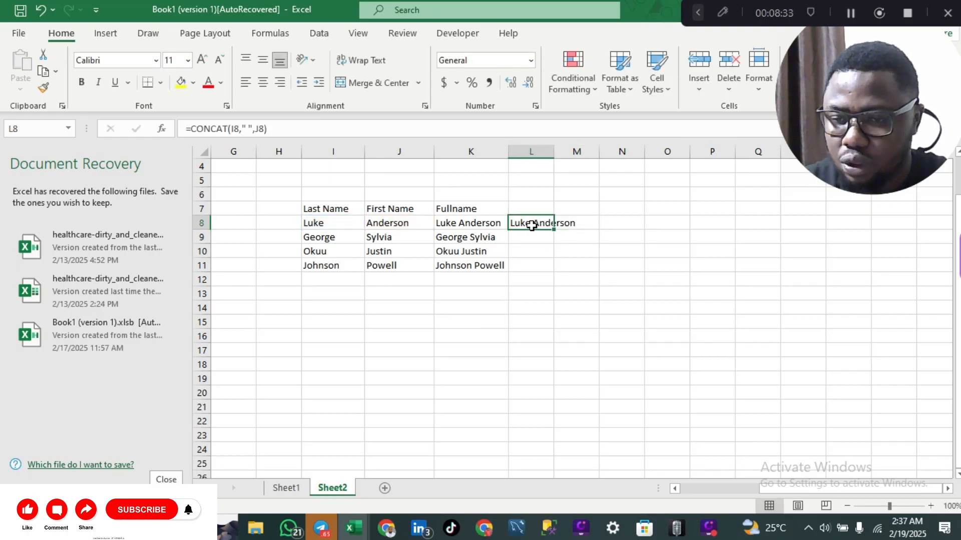
double_click(554, 234)
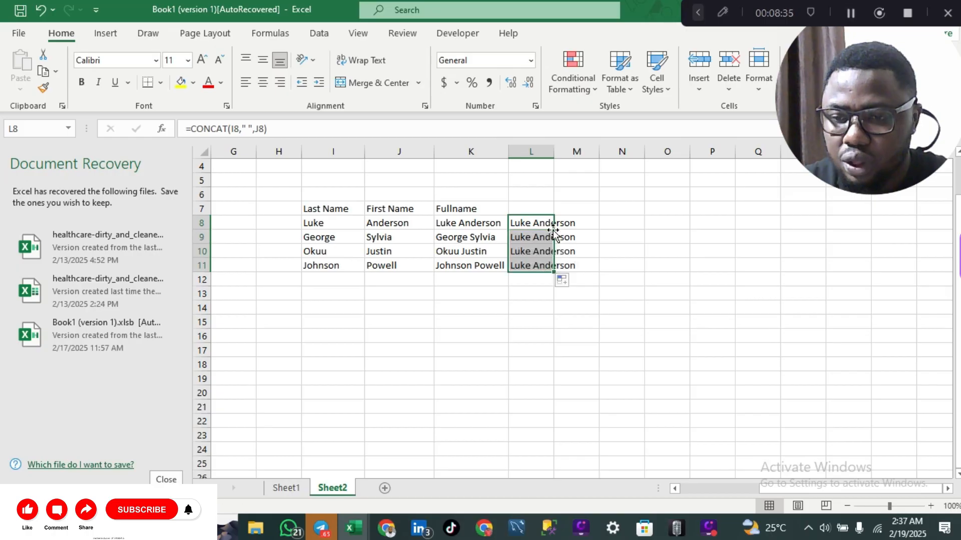
drag(555, 149, 579, 150)
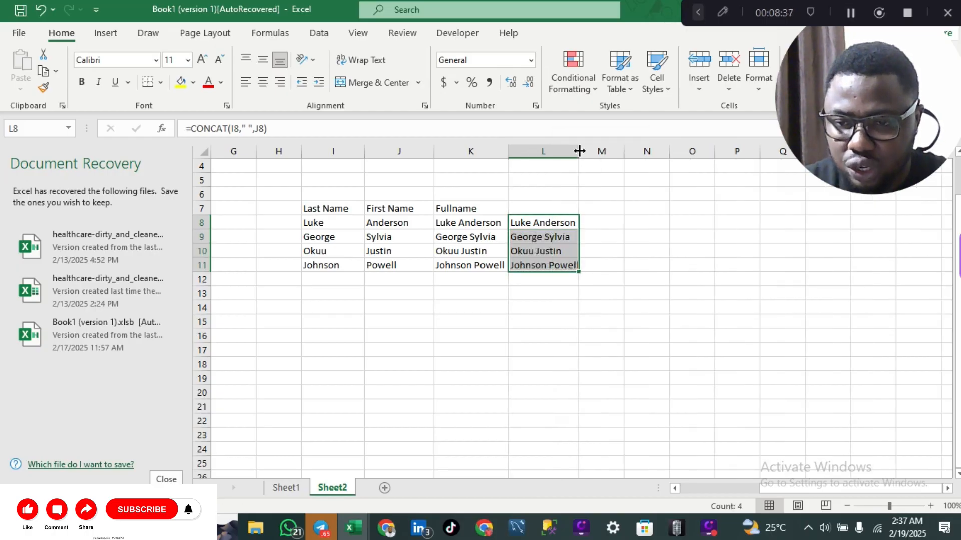
Start a TEXTJOIN formula in M8 and open its Function Arguments dialog, moved clear of the Fullname column.
click(597, 221)
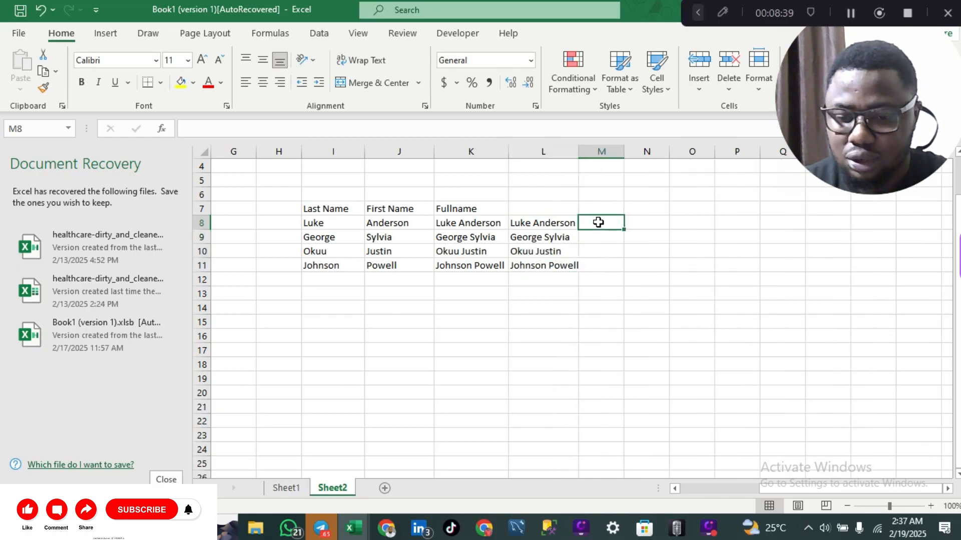
text(=text)
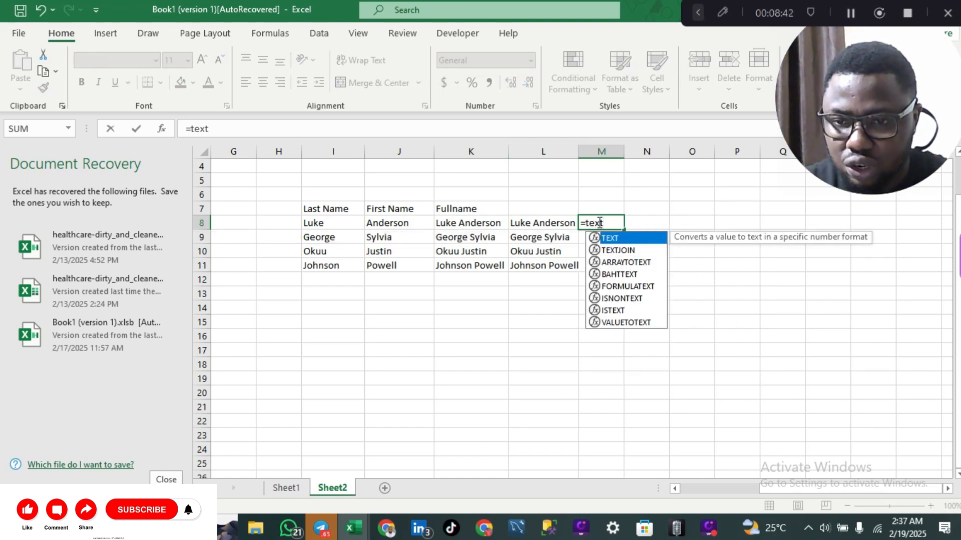
key(Down)
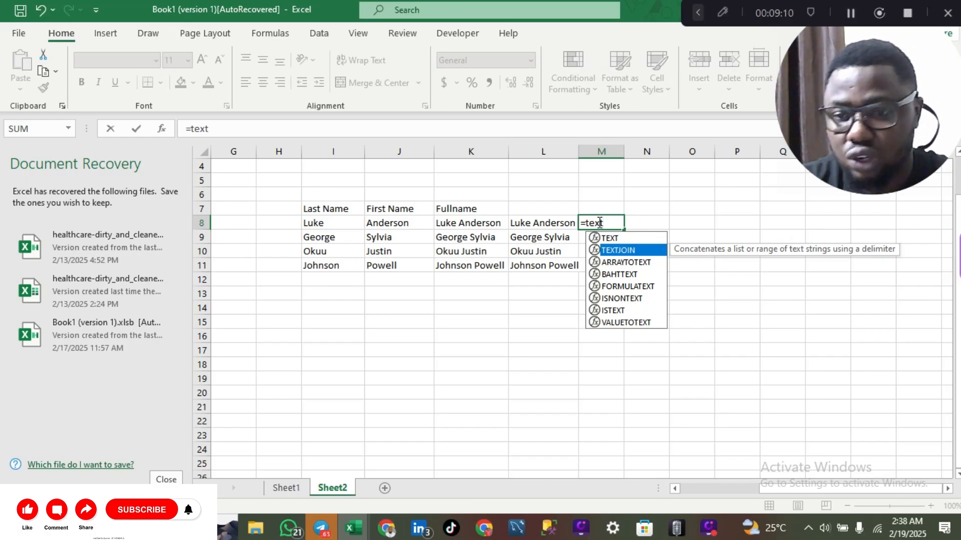
key(Tab)
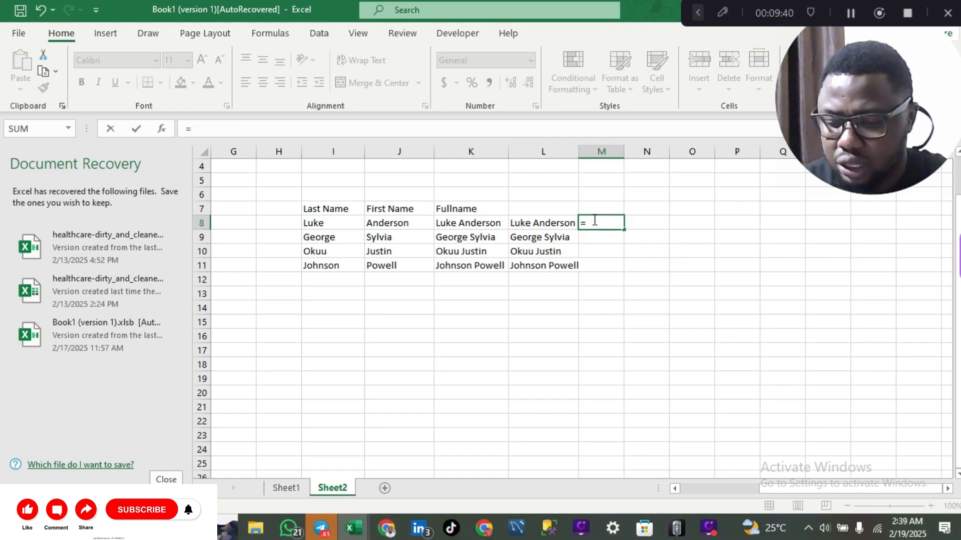
text(Tex)
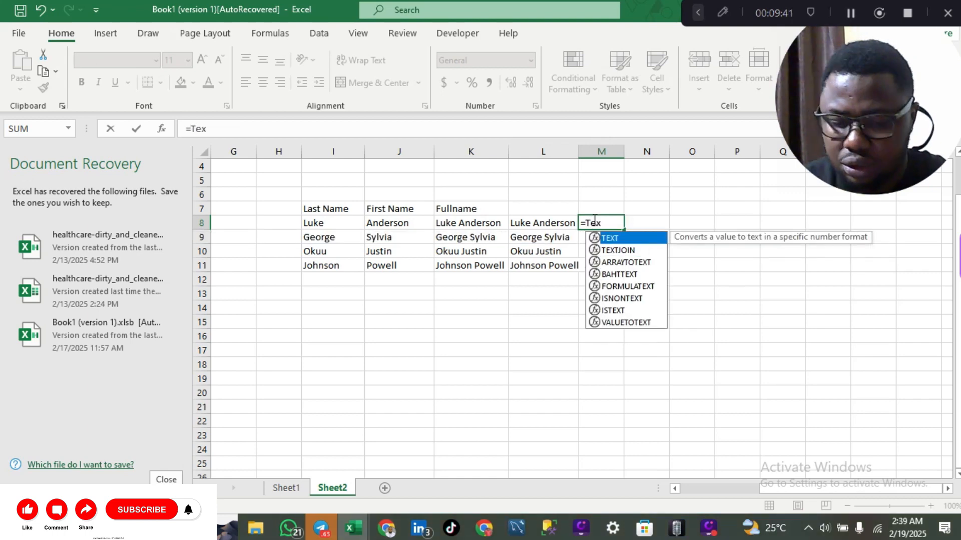
key(Down)
key(Tab)
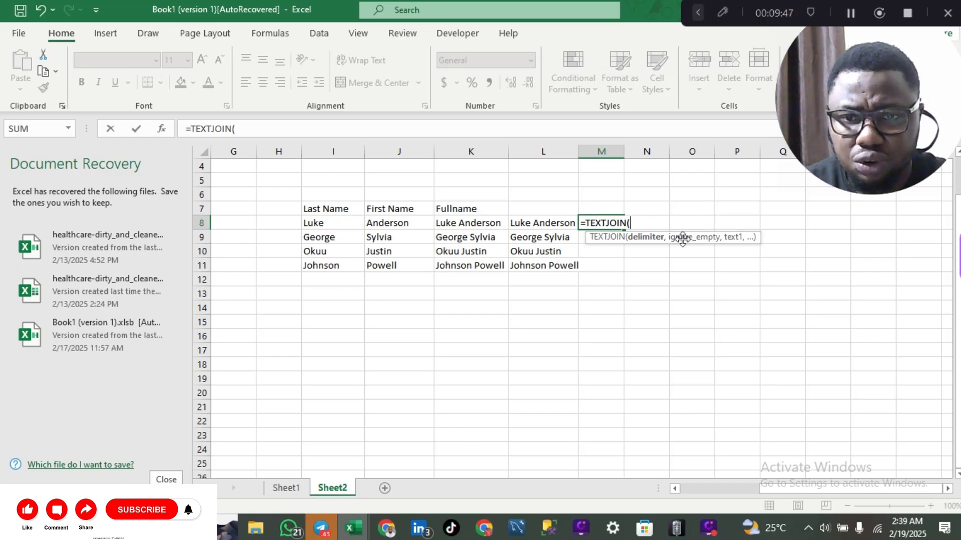
key(ctrl+a)
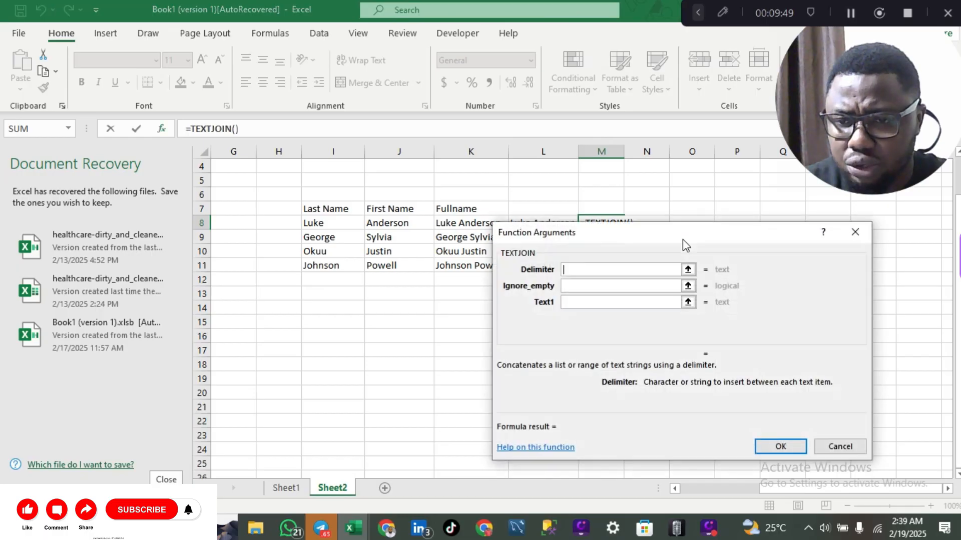
drag(682, 237, 707, 233)
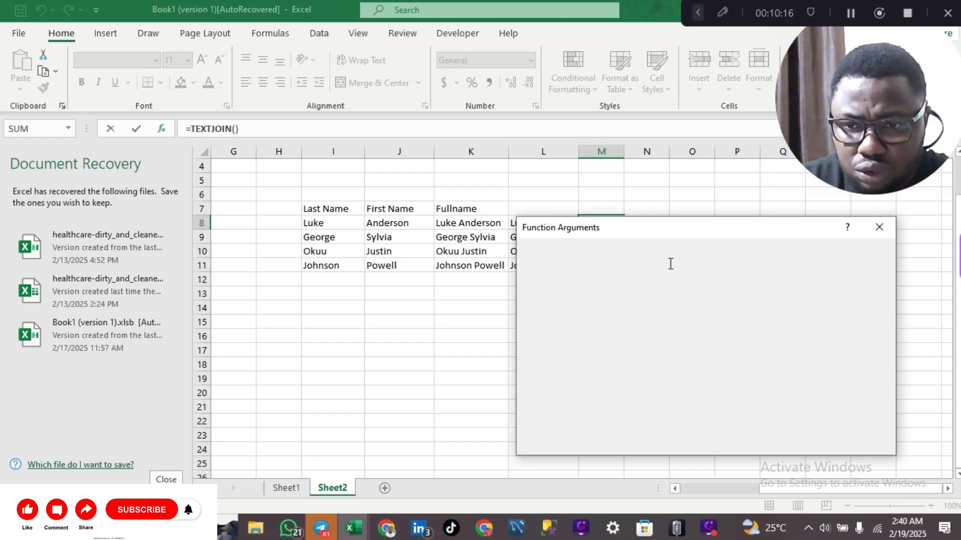
Set the TEXTJOIN delimiter to " ", Text1 to I8 and Text2 to J8 with Ignore_empty blank, and fill the formula down through M11.
text(")
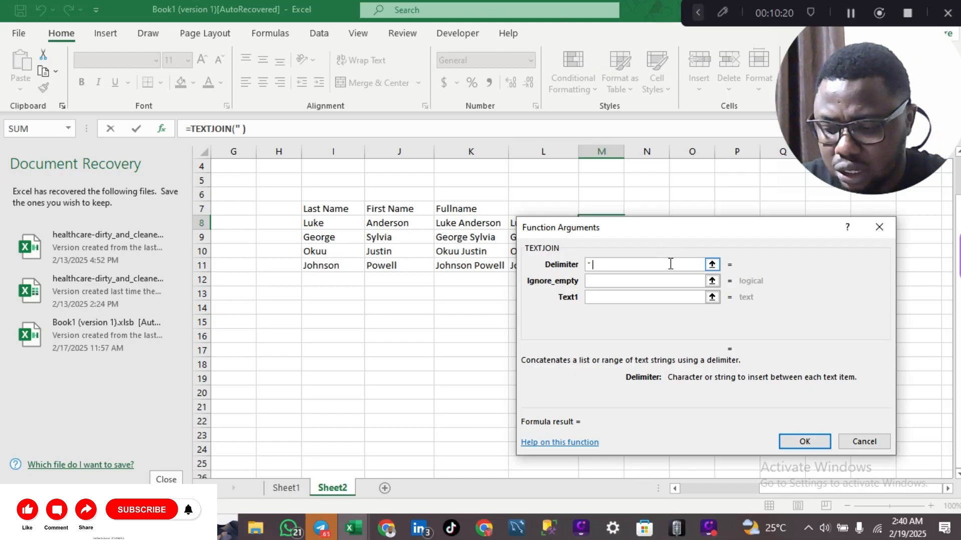
text( ")
click(661, 278)
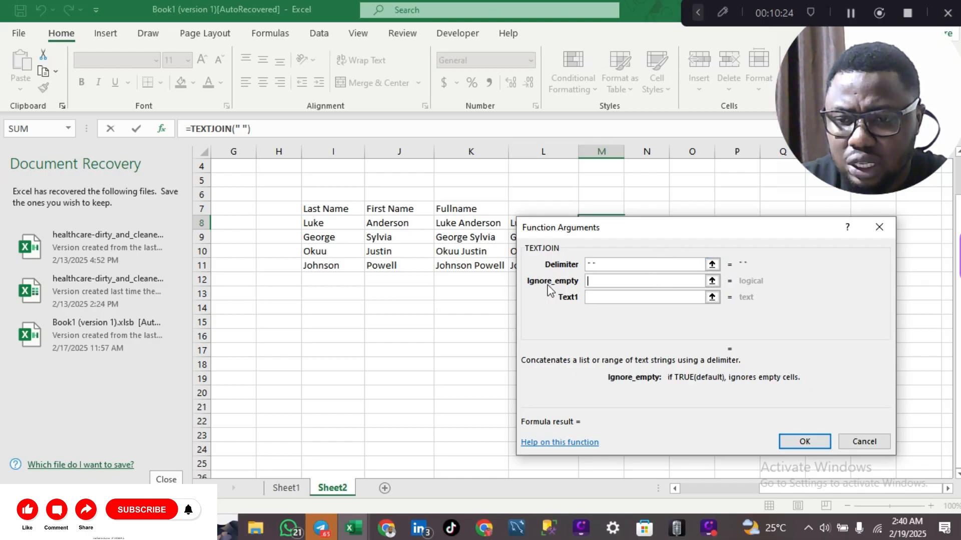
click(641, 298)
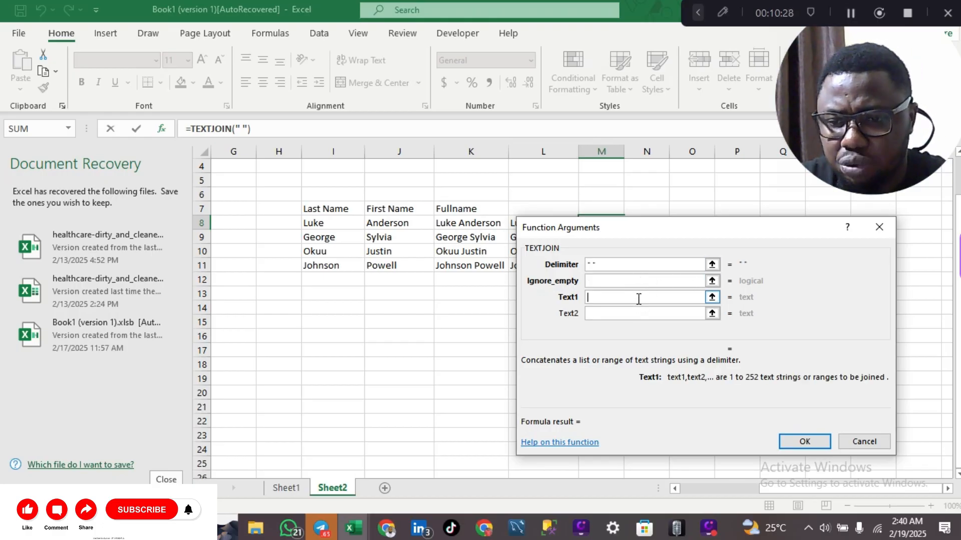
click(332, 224)
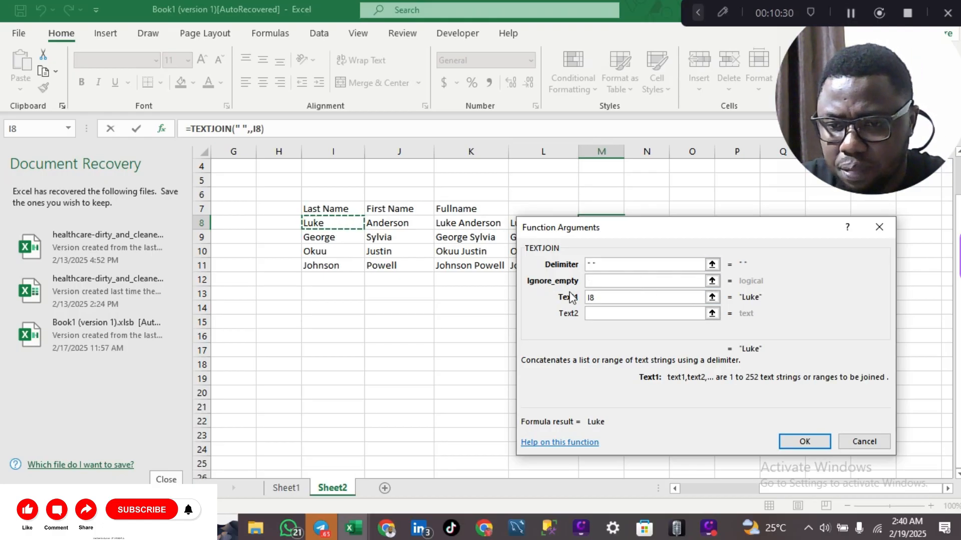
click(610, 314)
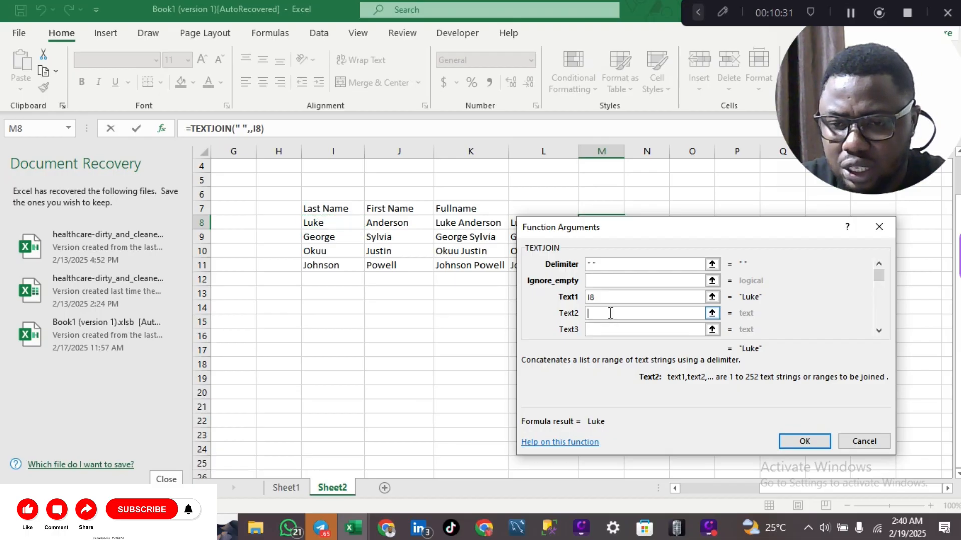
click(387, 224)
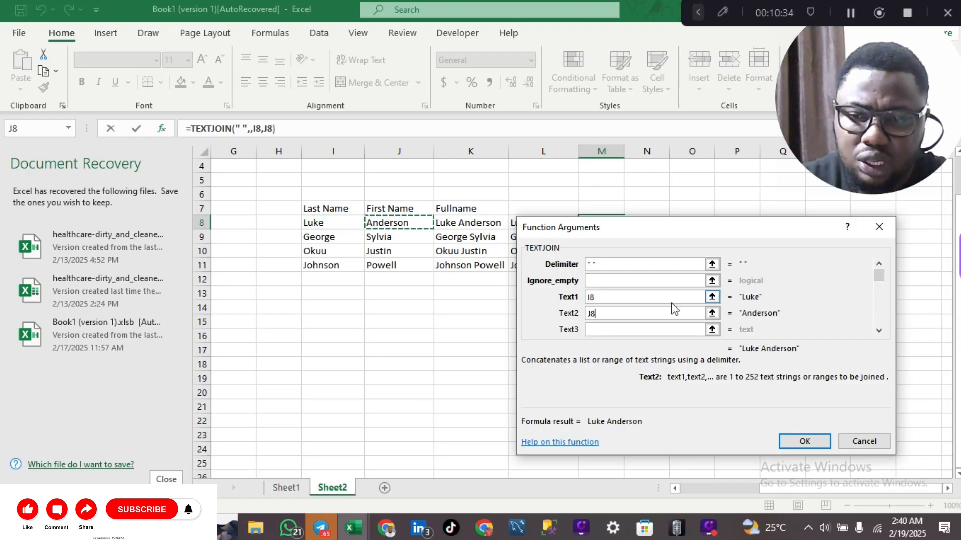
click(804, 441)
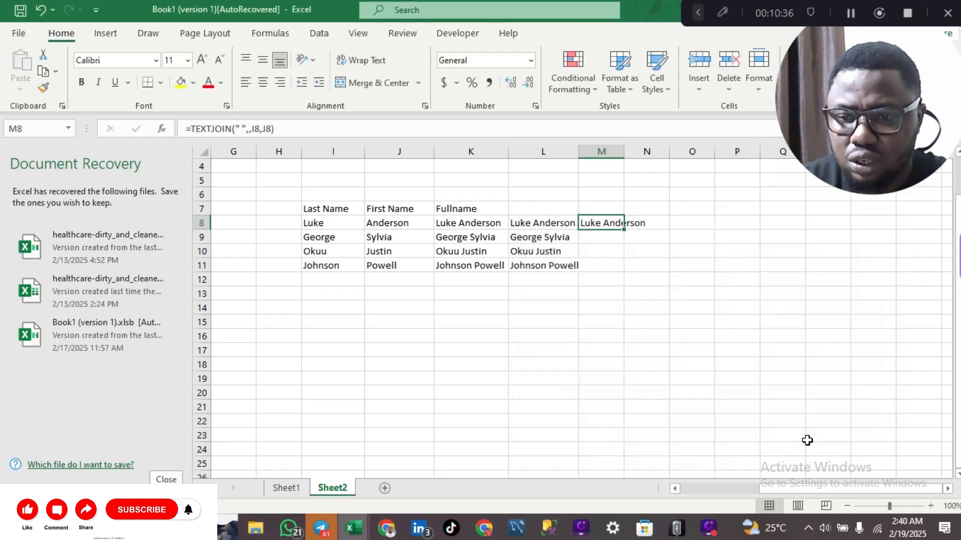
double_click(623, 229)
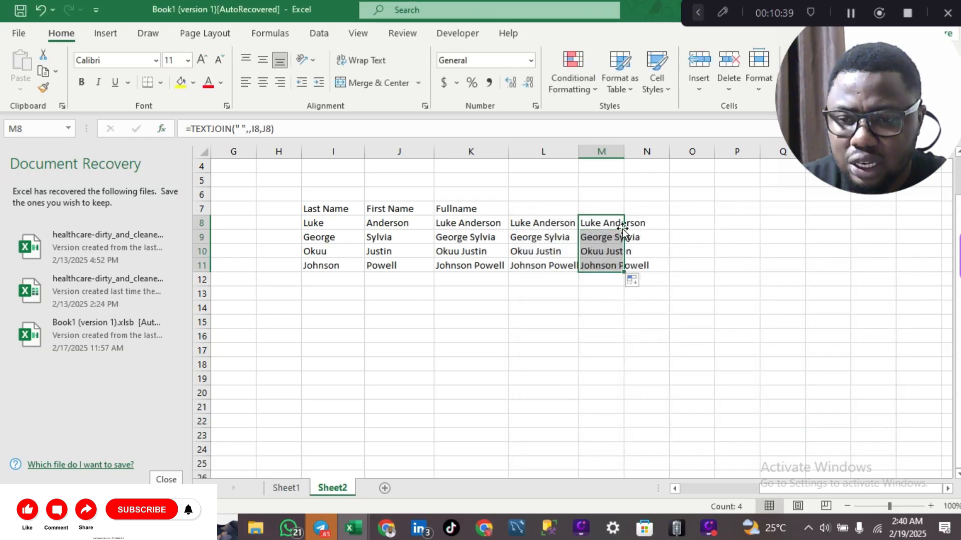
Join the last and first names in O8 by writing =TEXTJOIN(" ",,I8,J8) directly in the cell.
click(694, 223)
text(=te)
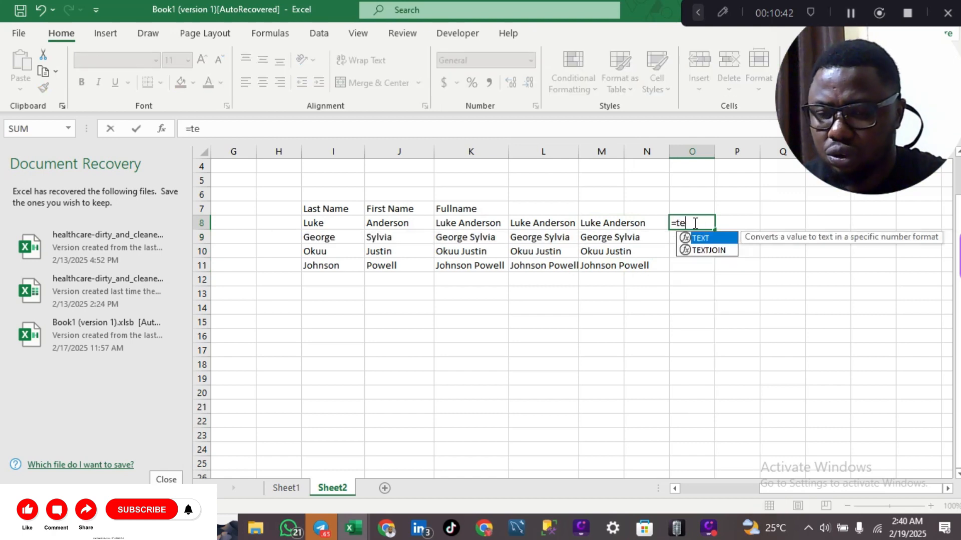
text(x)
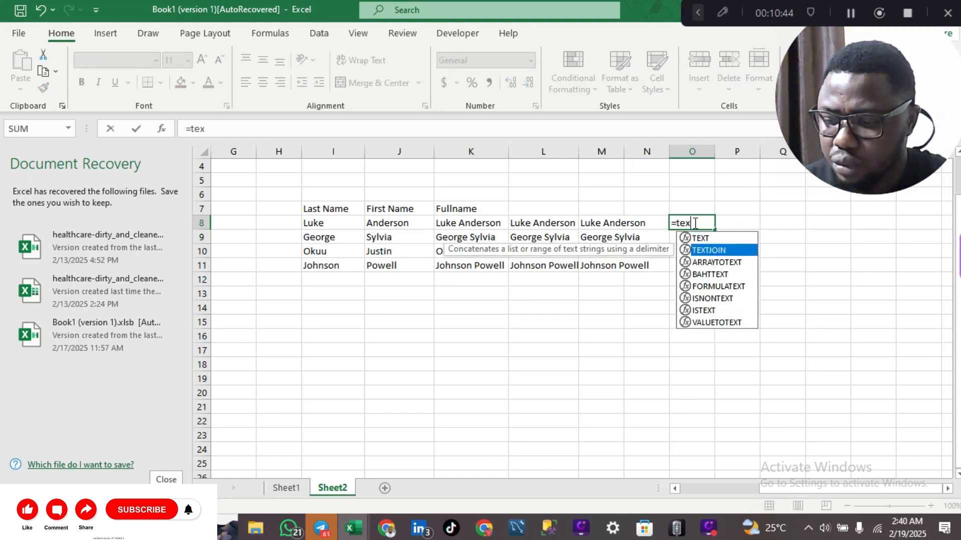
key(Tab)
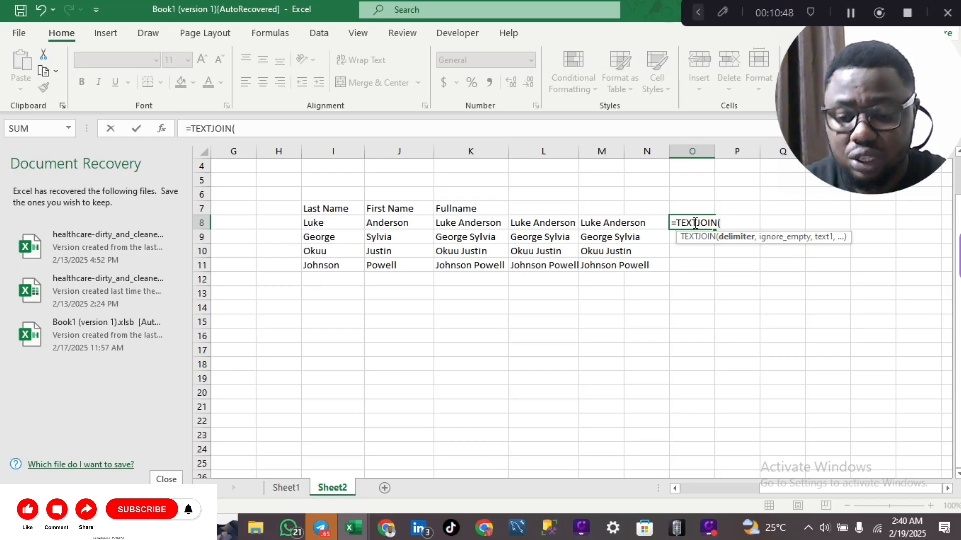
text(")
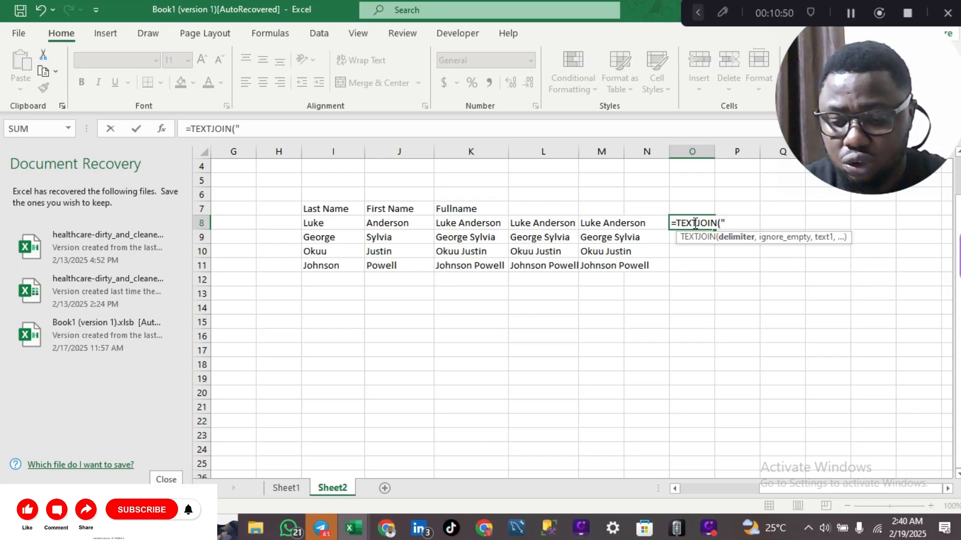
text( ")
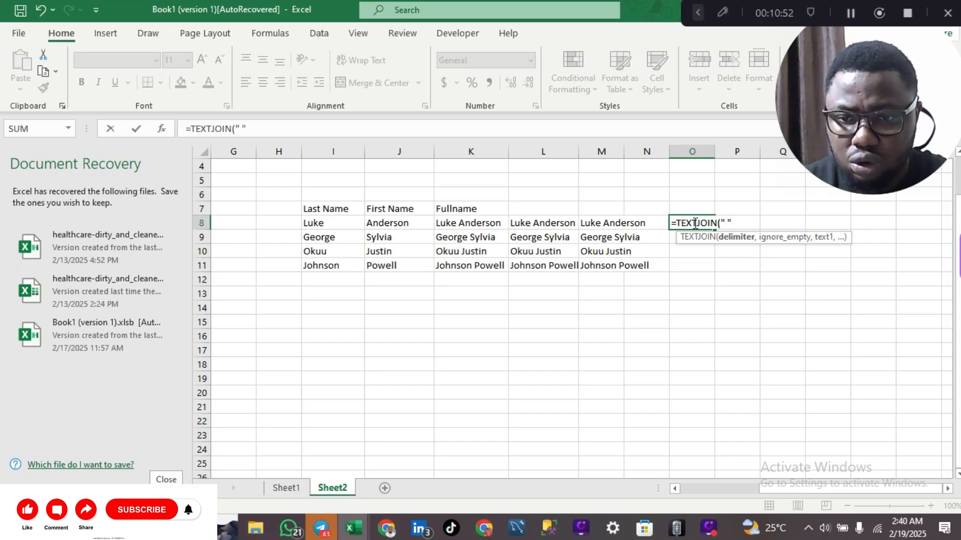
text(,)
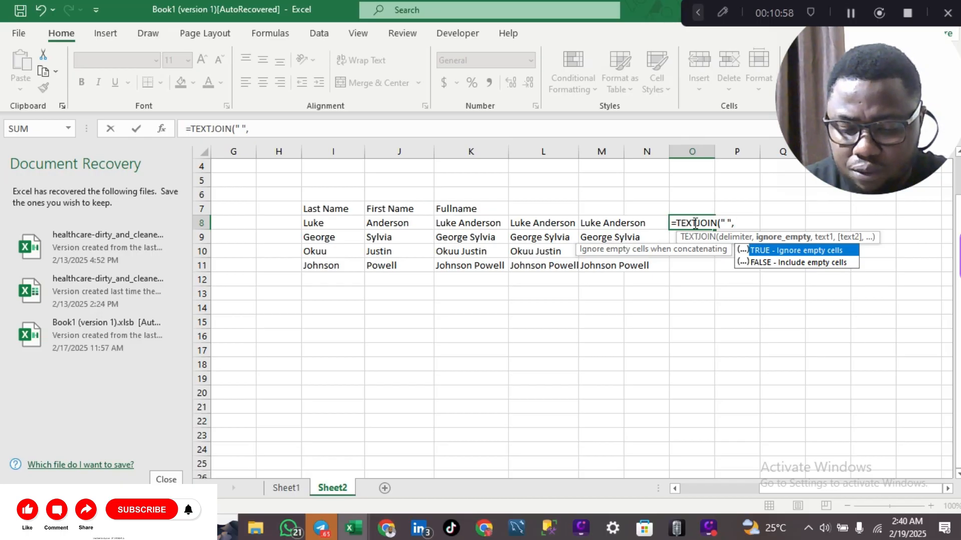
text(,)
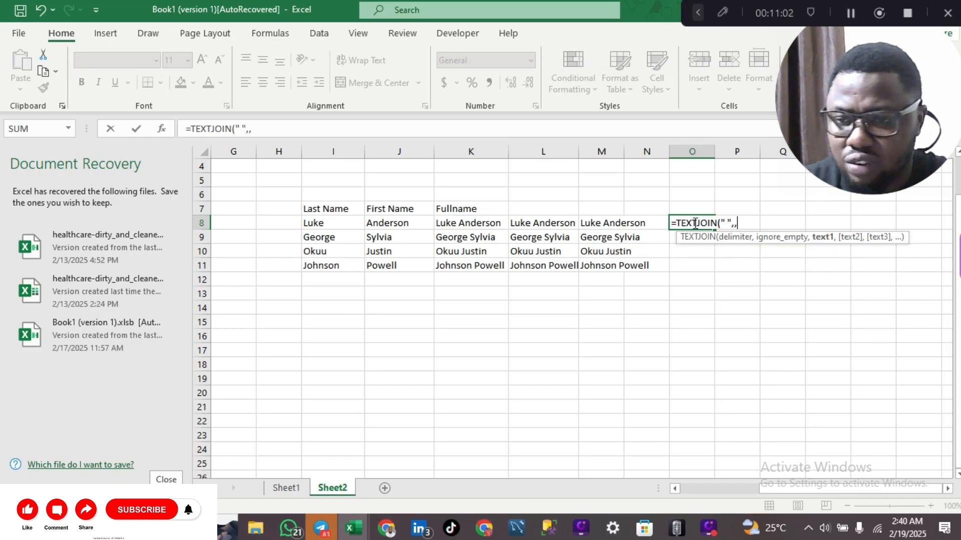
click(331, 223)
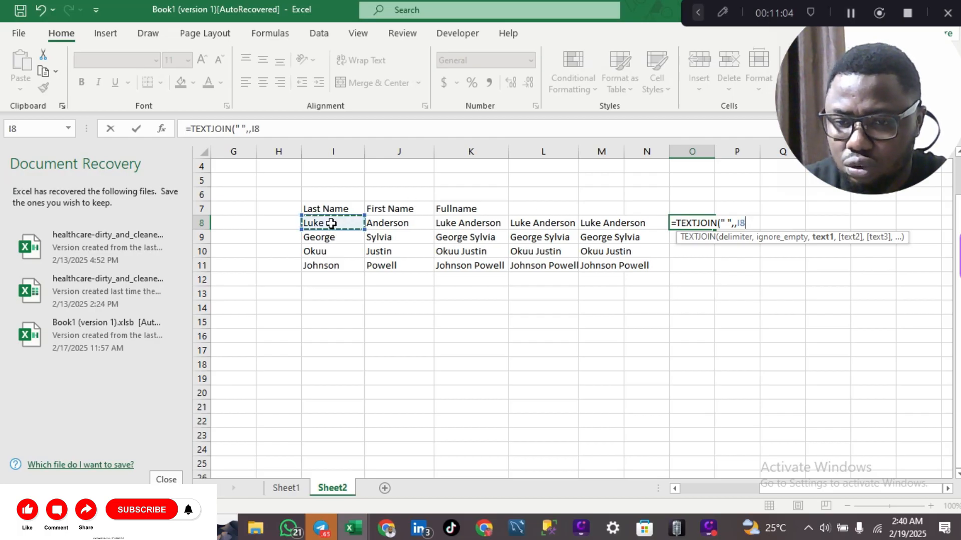
text(,)
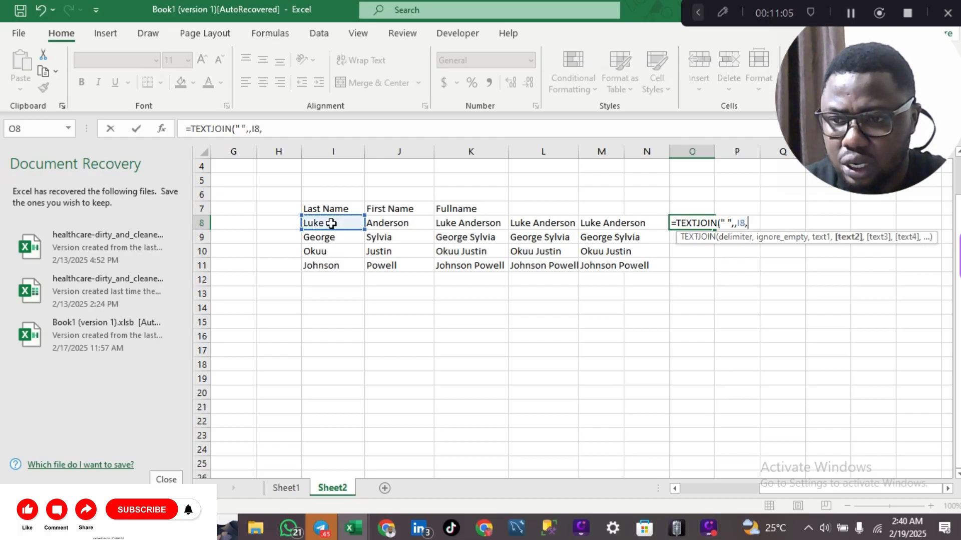
click(390, 225)
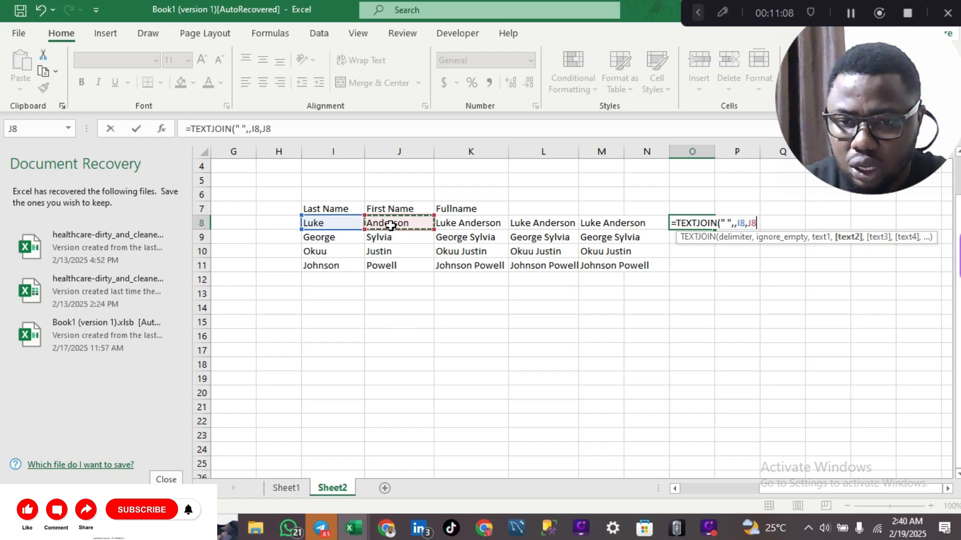
key(Return)
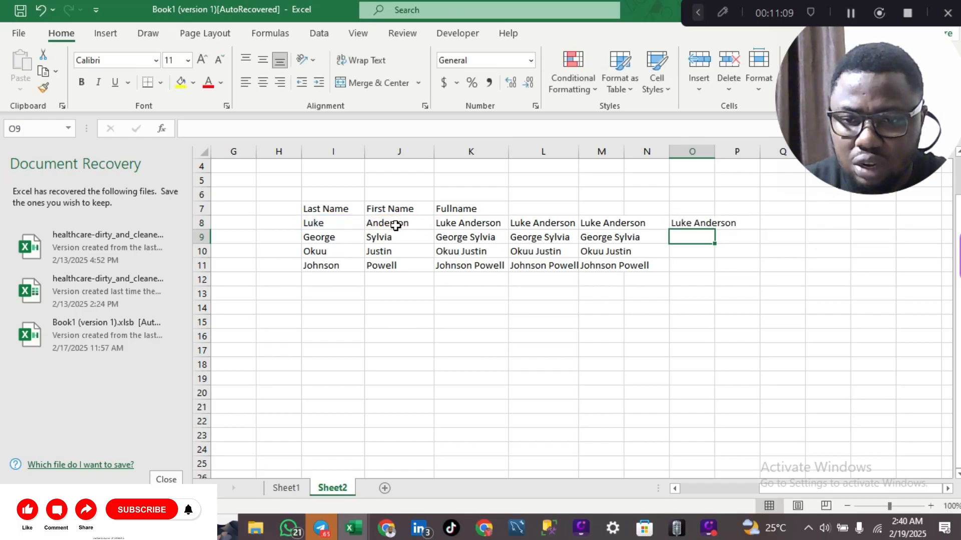
Fill the TEXTJOIN formula in O8 down the column for the remaining names.
click(677, 224)
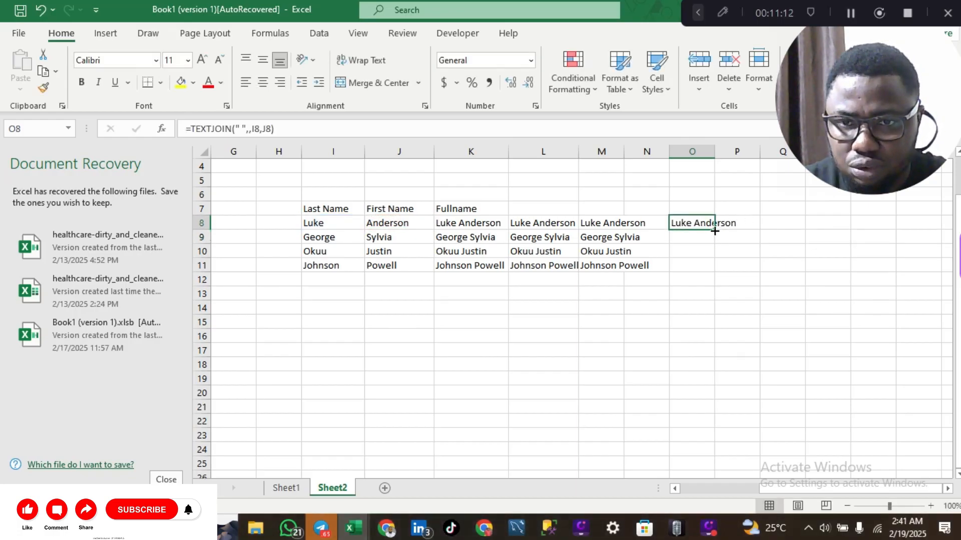